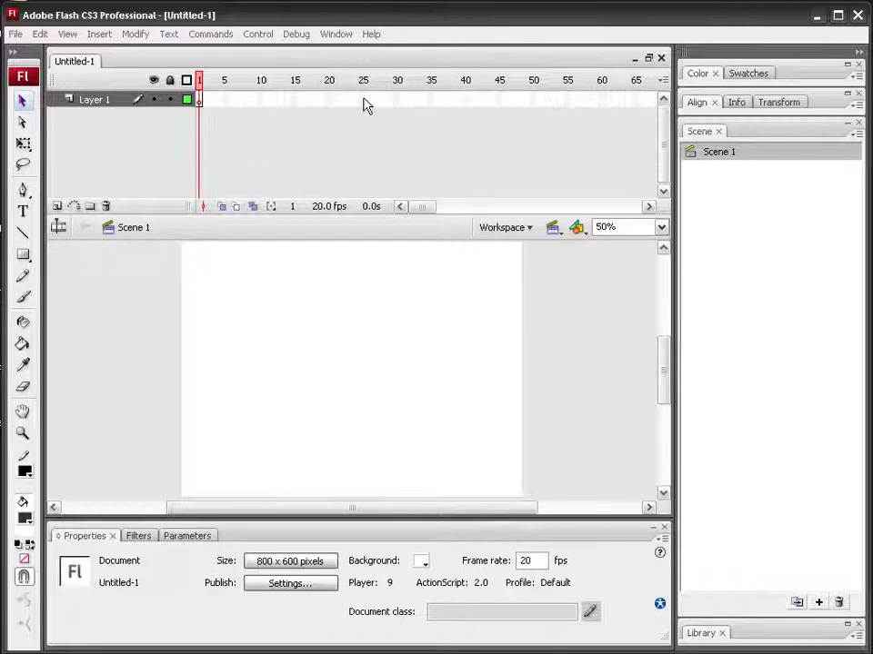
- Select frame 1 of Layer 1 in the new 800 x 600, 20 fps document
{"action": "left_click", "coordinate": [200, 102]}
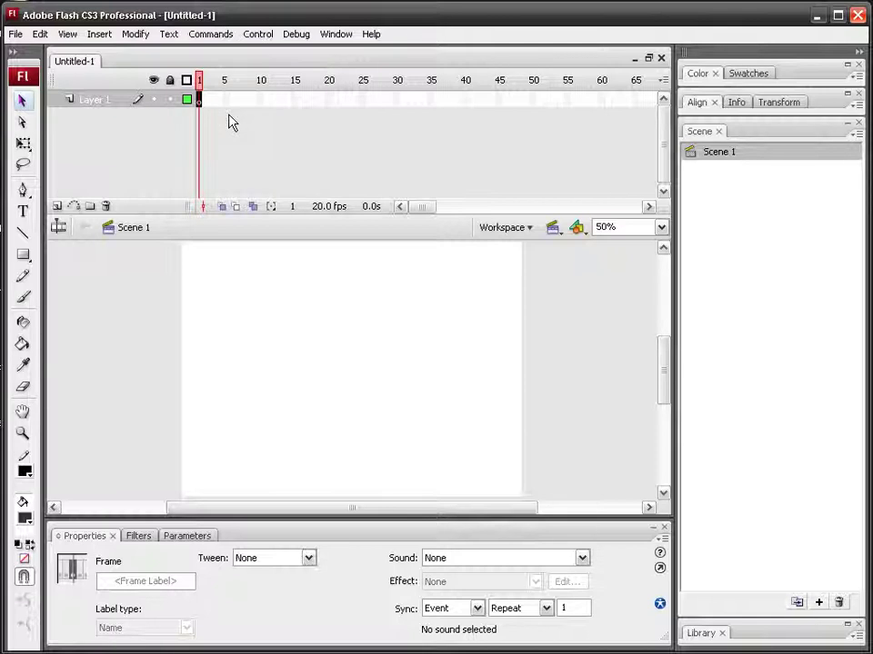
- Draw a dark filled rectangle on the left of the stage with the Rectangle tool
{"action": "left_click", "coordinate": [24, 257]}
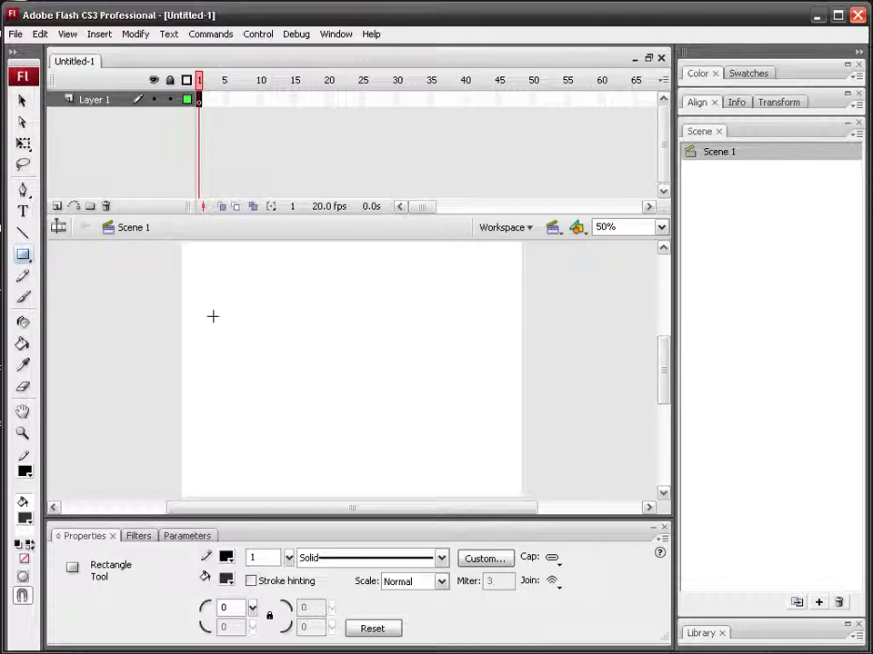
{"action": "left_click_drag", "start_coordinate": [186, 299], "coordinate": [272, 366]}
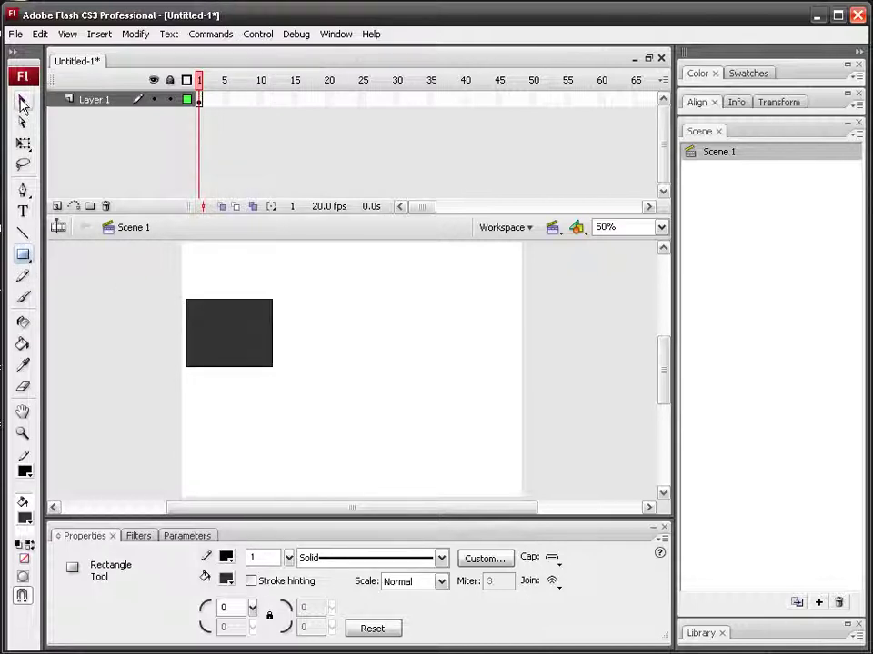
{"action": "key", "text": "v"}
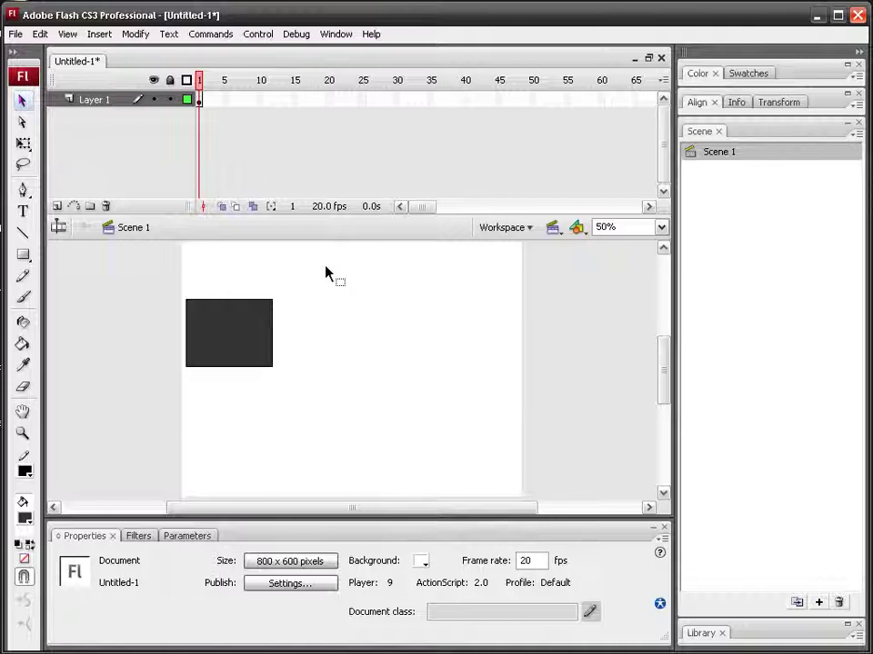
{"action": "left_click", "coordinate": [234, 325]}
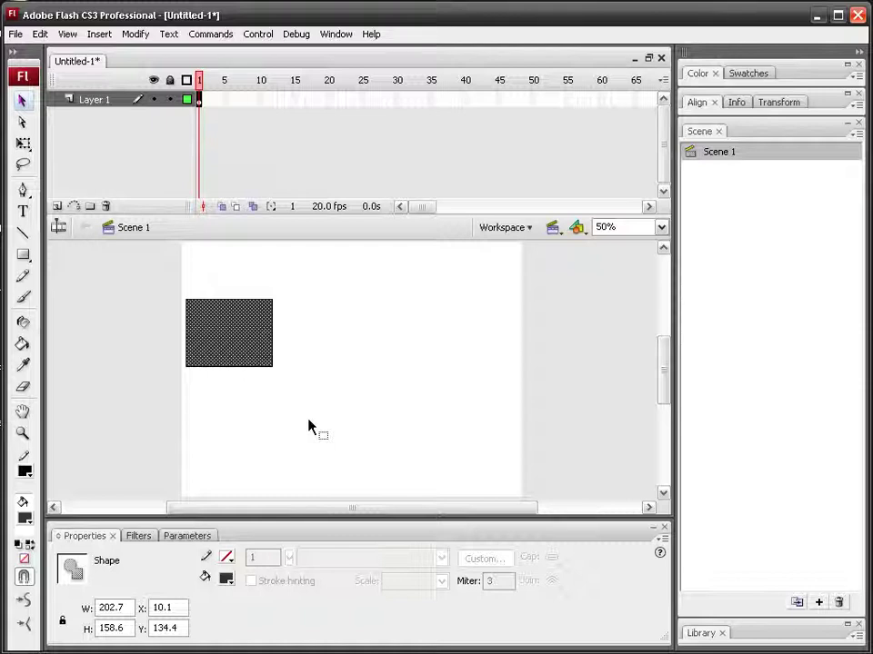
{"action": "left_click", "coordinate": [331, 370]}
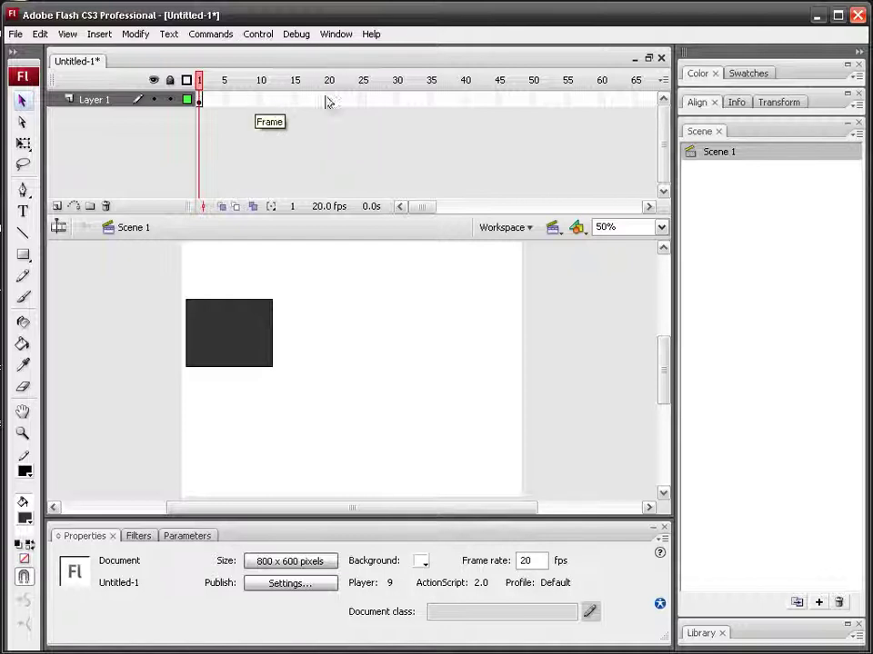
{"action": "left_click", "coordinate": [498, 101]}
{"action": "left_click", "coordinate": [329, 101]}
{"action": "left_click", "coordinate": [553, 101]}
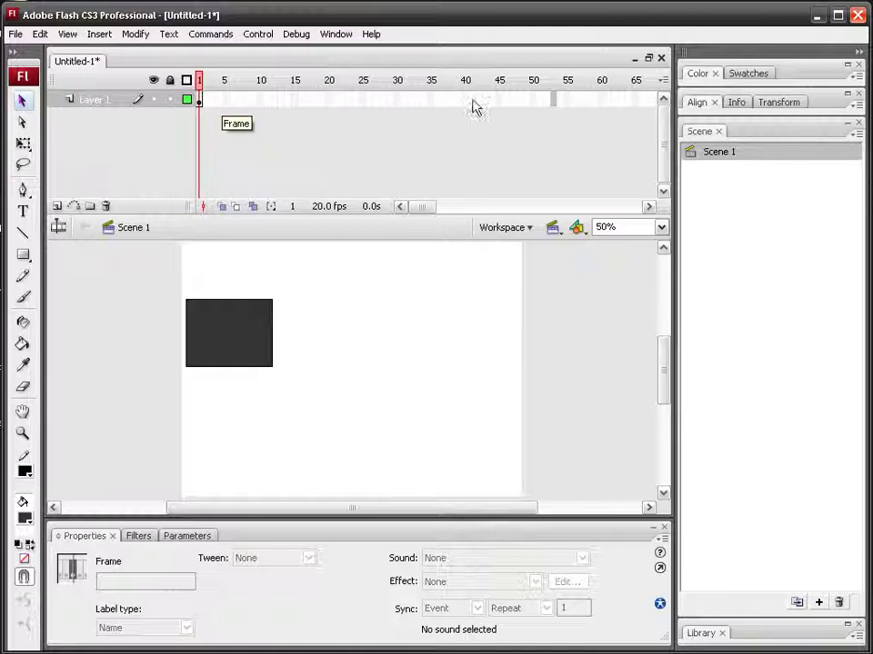
- Insert a keyframe at frame 55 of Layer 1
{"action": "right_click", "coordinate": [568, 101]}
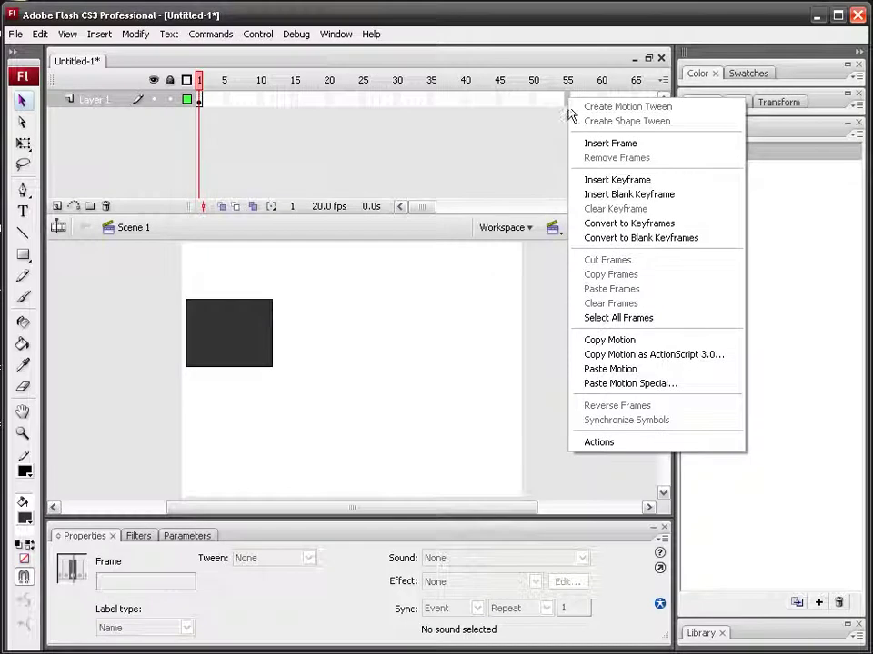
{"action": "left_click", "coordinate": [654, 181]}
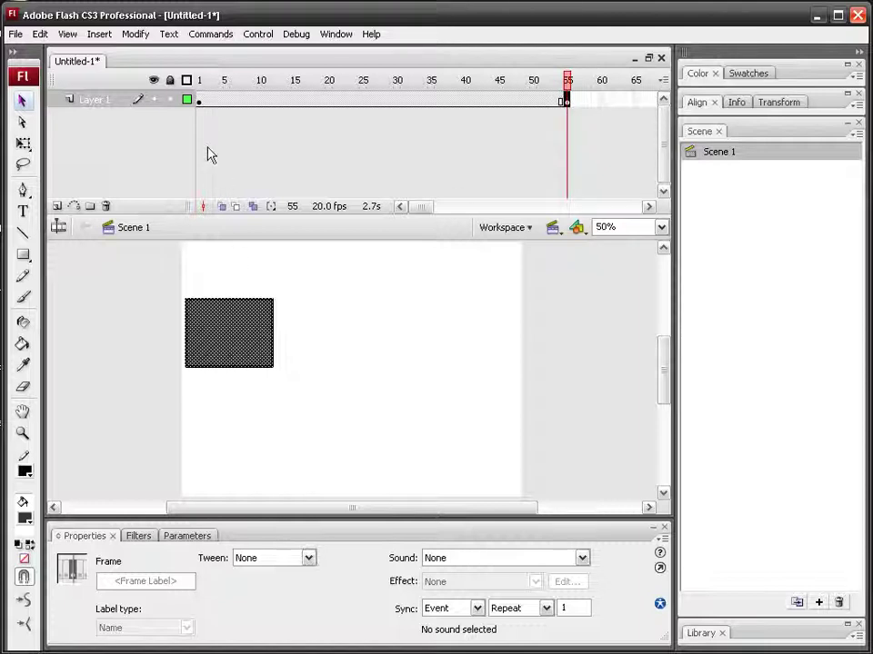
- Move the frame 55 rectangle to the stage's right side, comparing it with frame 1
{"action": "left_click", "coordinate": [200, 101]}
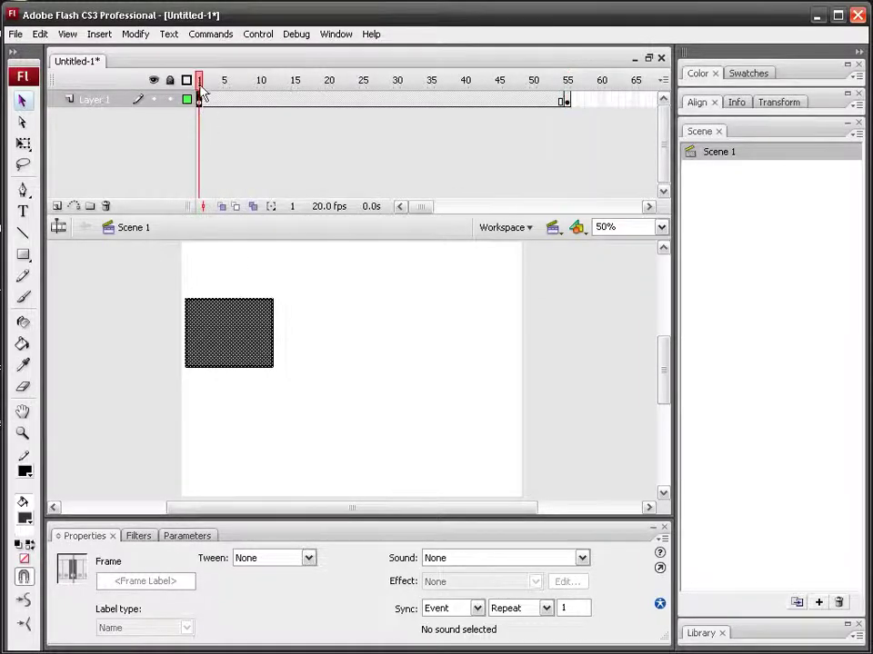
{"action": "left_click", "coordinate": [565, 100]}
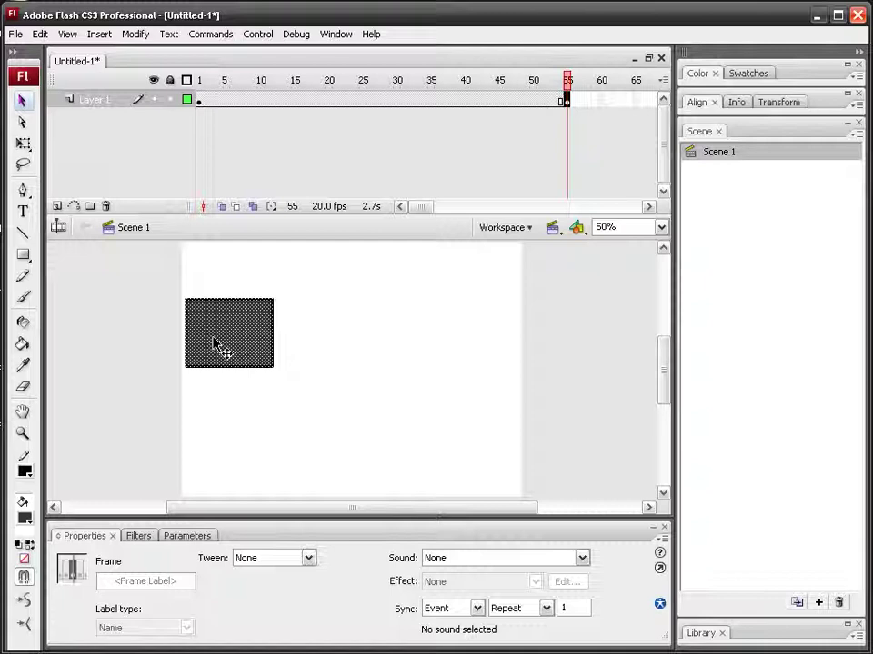
{"action": "left_click_drag", "start_coordinate": [220, 337], "coordinate": [454, 336]}
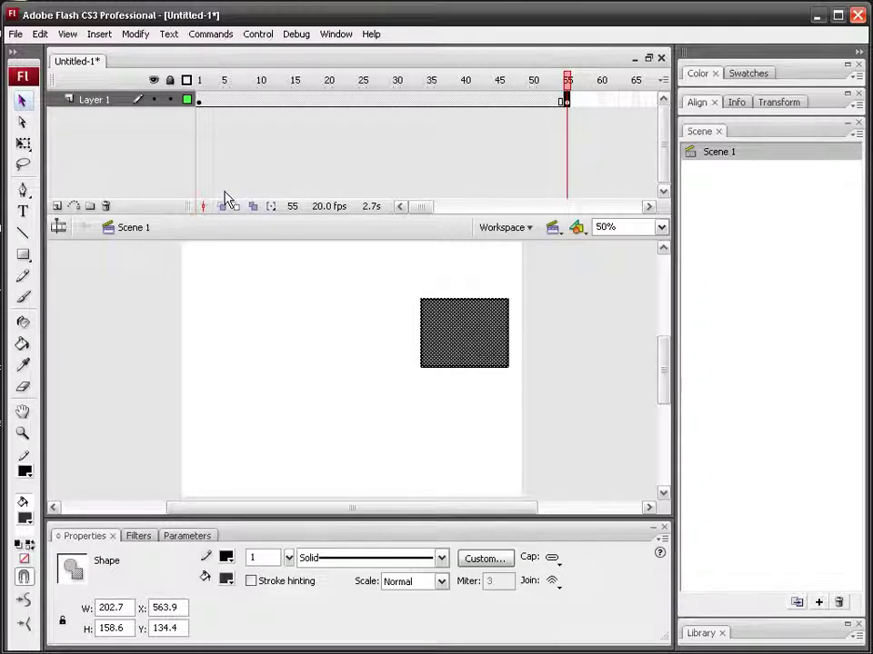
{"action": "left_click", "coordinate": [200, 102]}
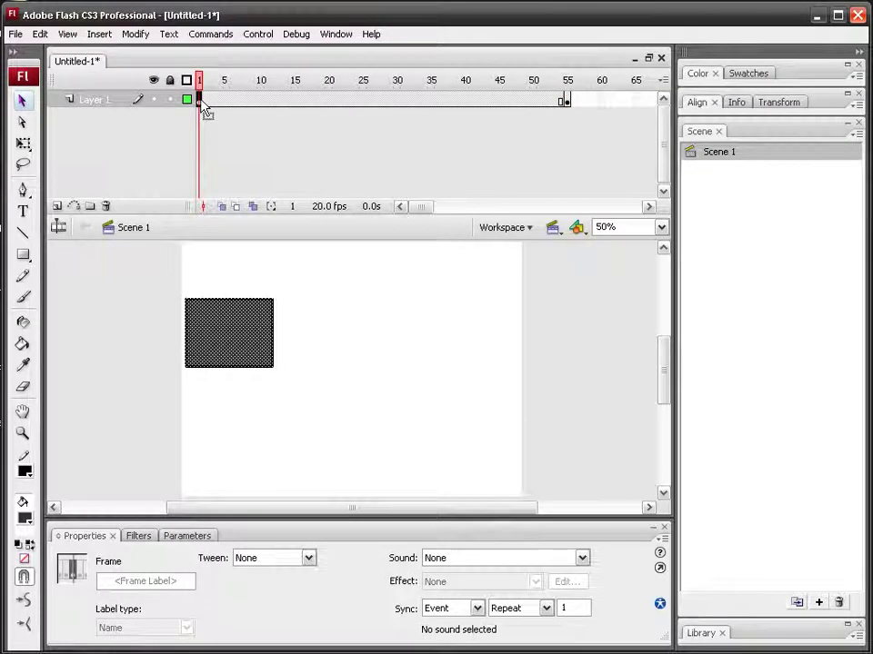
{"action": "left_click", "coordinate": [568, 102]}
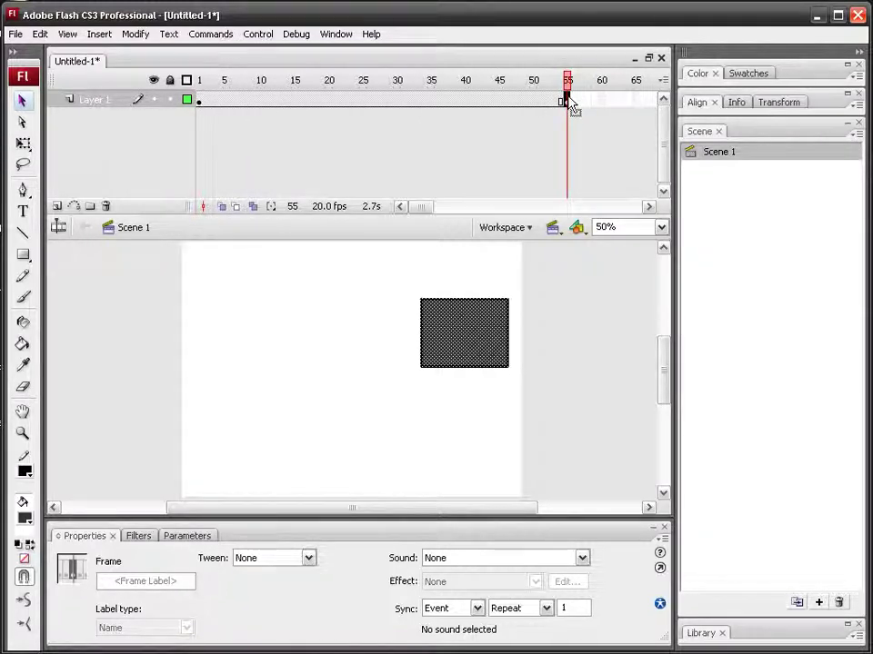
- Create a shape tween across frames 1–55 and test-play it with Ctrl+Enter
{"action": "right_click", "coordinate": [394, 100]}
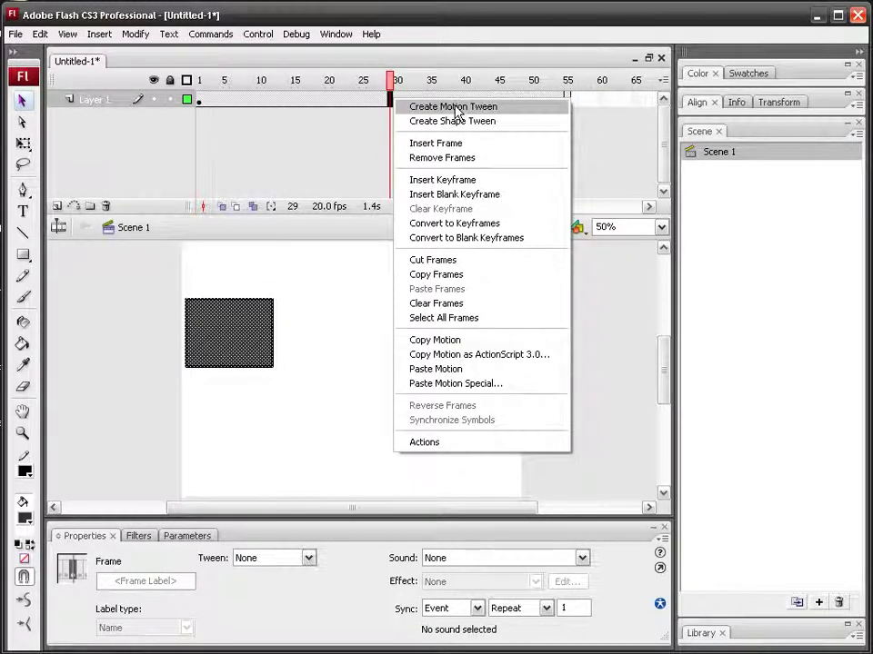
{"action": "left_click", "coordinate": [515, 125]}
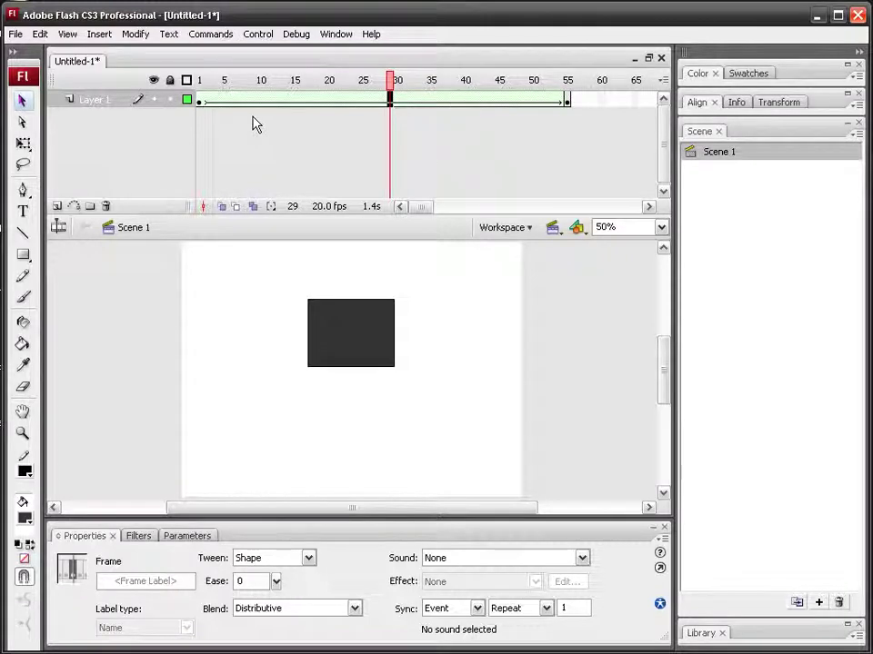
{"action": "key", "text": "ctrl+Return"}
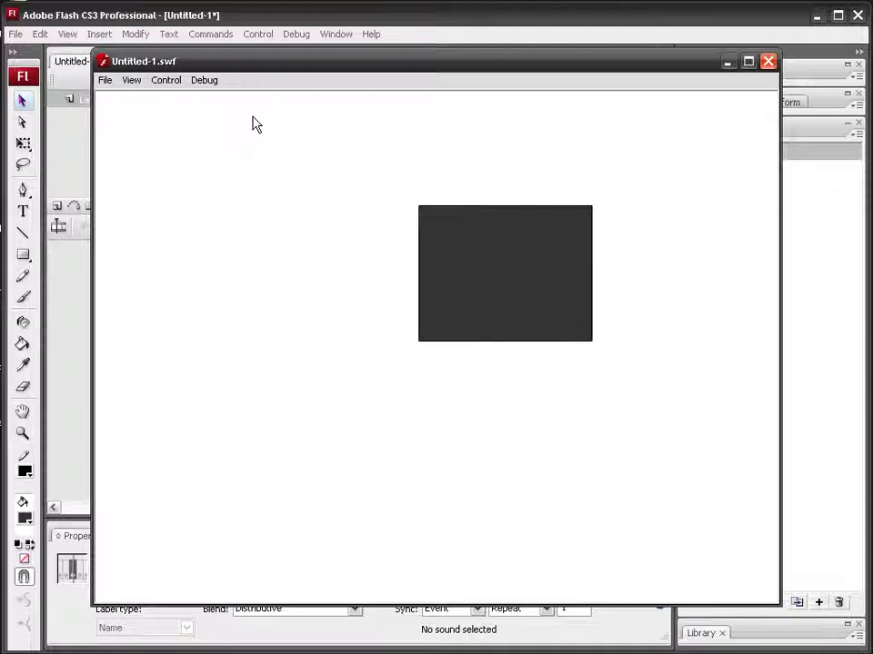
{"action": "left_click", "coordinate": [768, 62]}
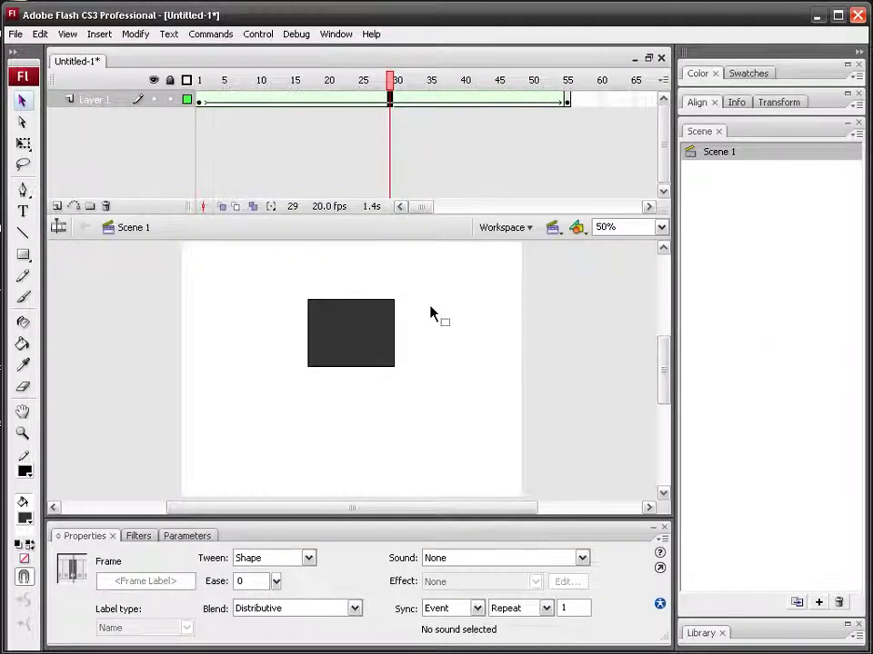
{"action": "left_click", "coordinate": [567, 100]}
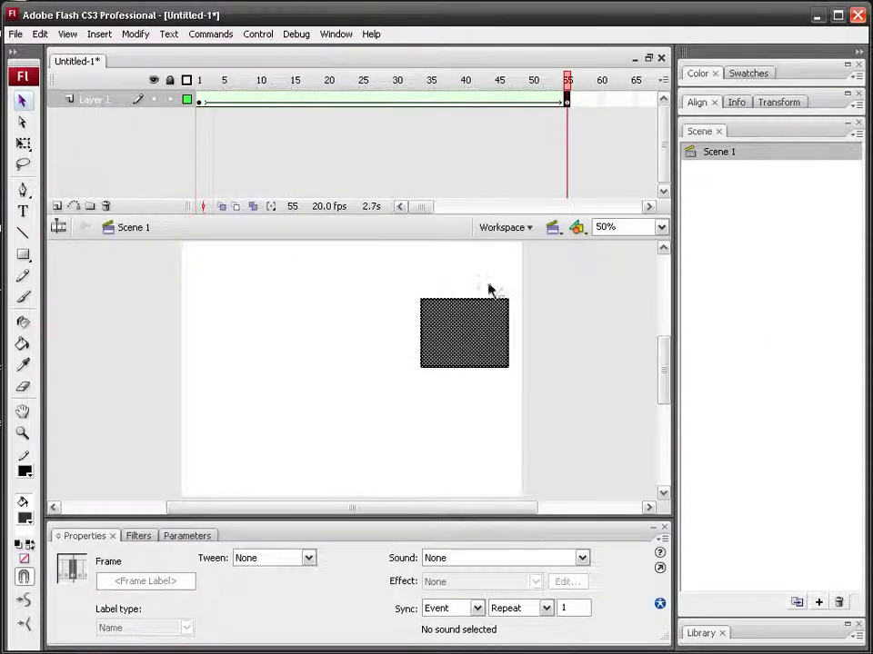
- Bend the frame 55 rectangle's top and bottom edges into curves, then scrub the morph
{"action": "left_click", "coordinate": [534, 289]}
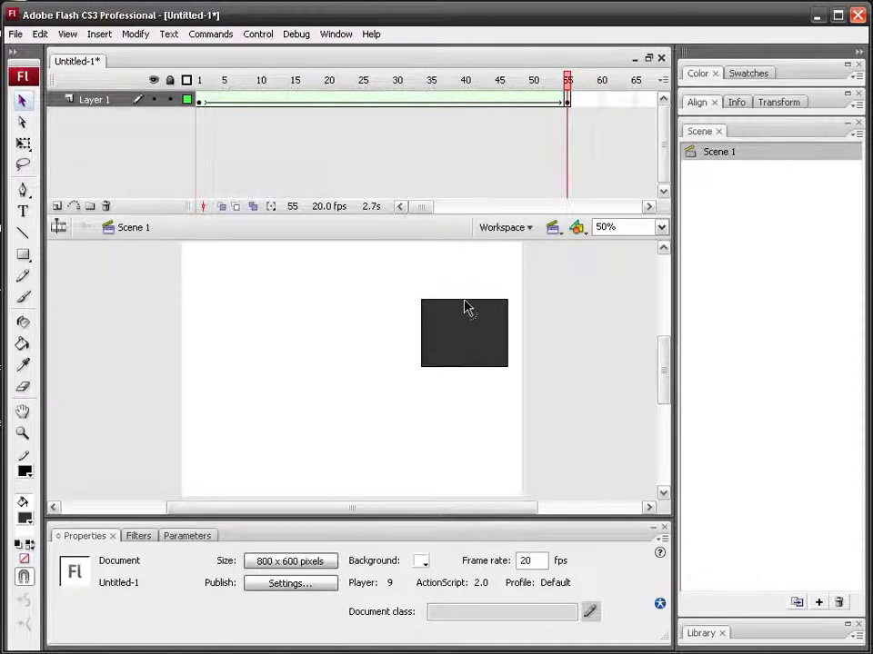
{"action": "left_click_drag", "start_coordinate": [464, 325], "coordinate": [465, 322]}
{"action": "left_click_drag", "start_coordinate": [472, 371], "coordinate": [499, 343]}
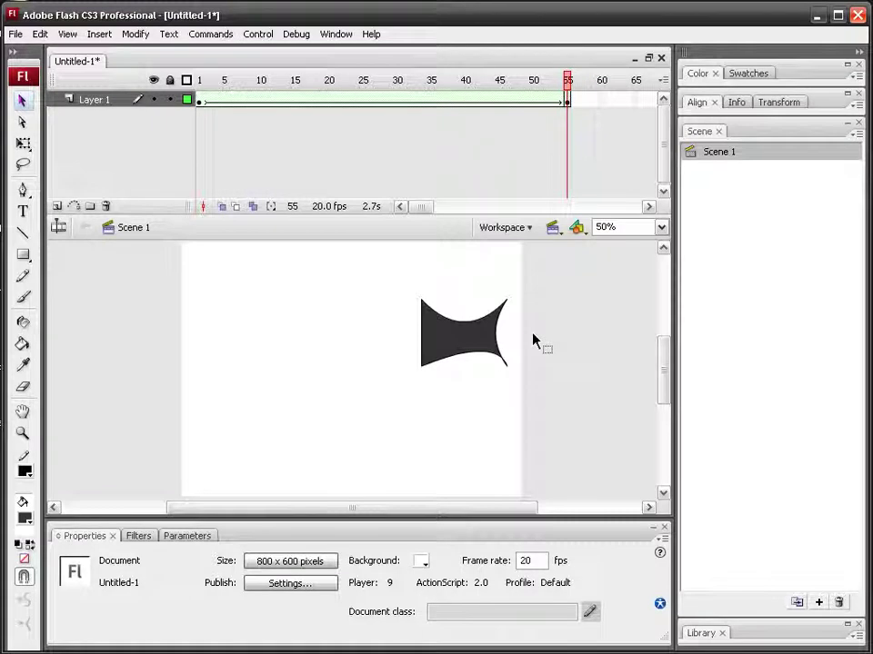
{"action": "left_click", "coordinate": [200, 101]}
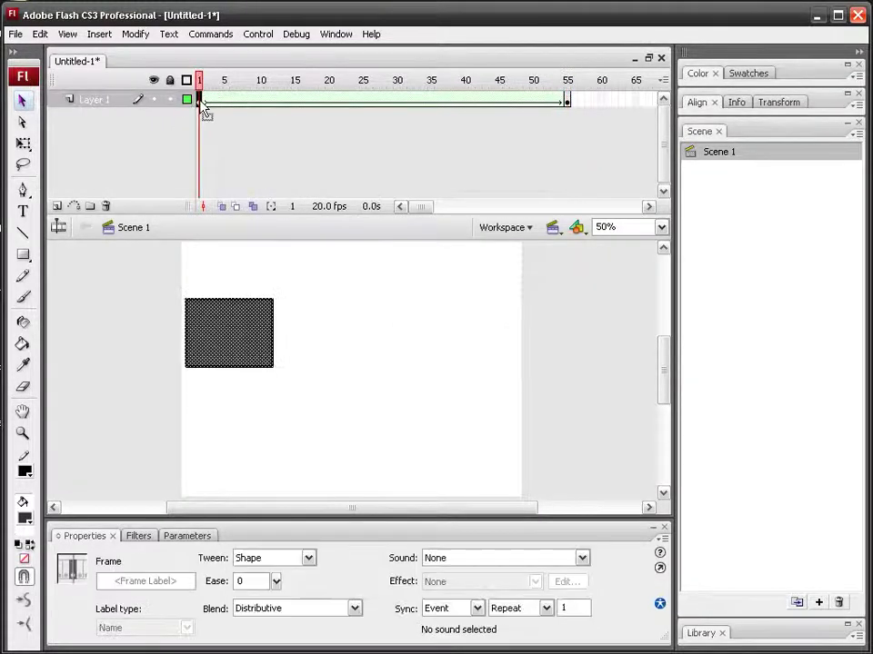
{"action": "left_click", "coordinate": [568, 101]}
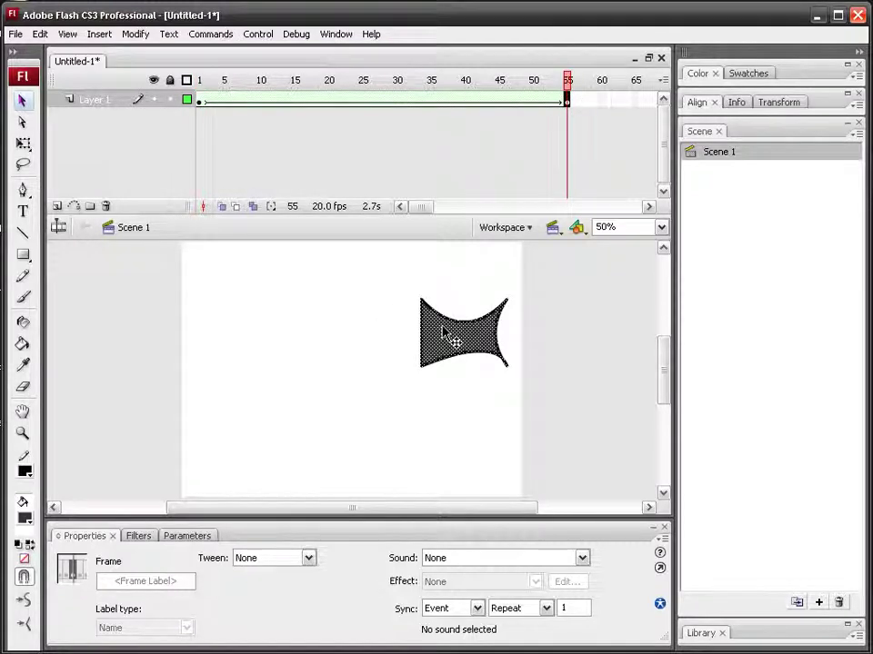
{"action": "left_click_drag", "start_coordinate": [202, 101], "coordinate": [559, 100]}
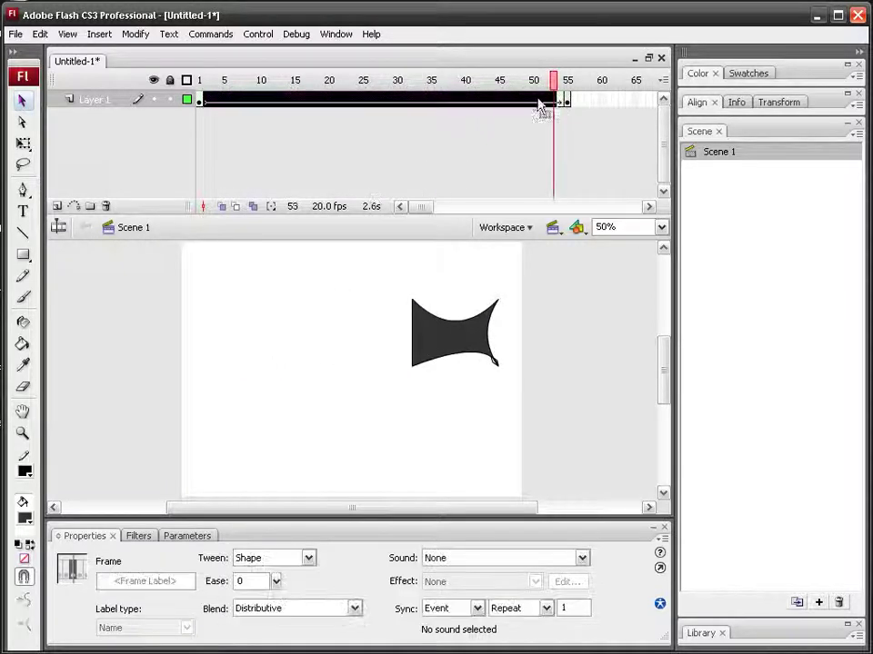
{"action": "left_click", "coordinate": [365, 99]}
{"action": "left_click", "coordinate": [382, 387]}
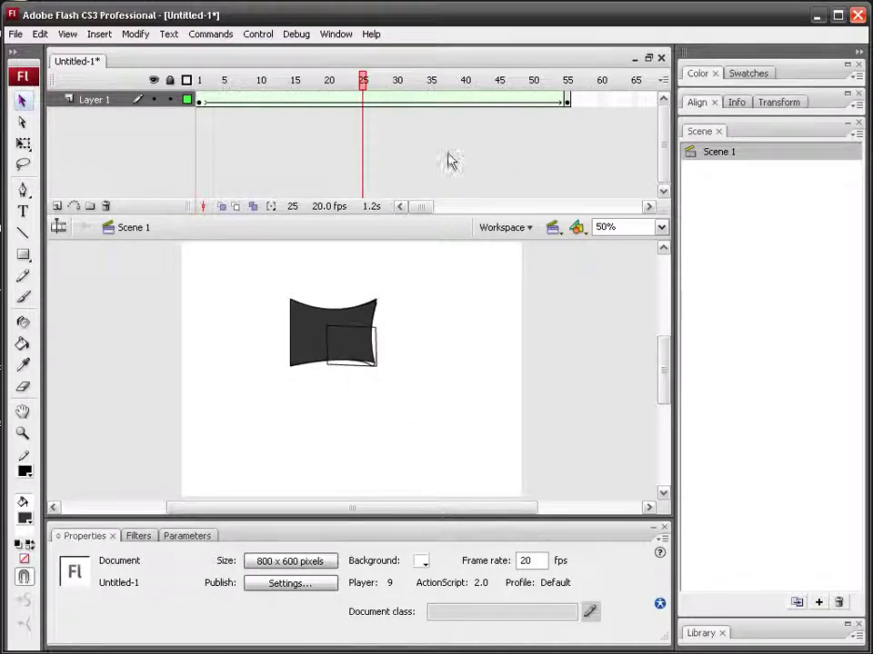
{"action": "key", "text": "ctrl+Return"}
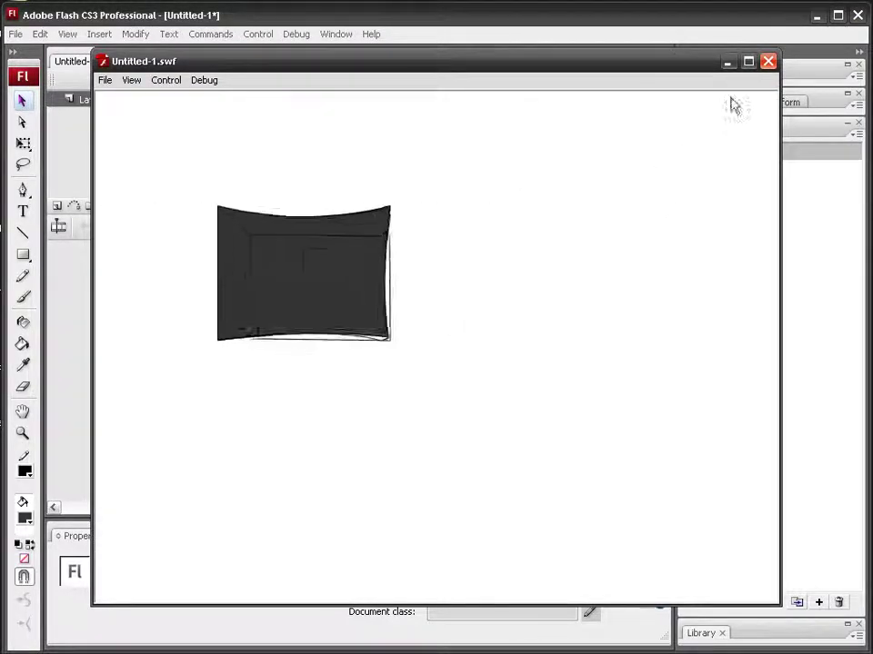
{"action": "left_click", "coordinate": [768, 62]}
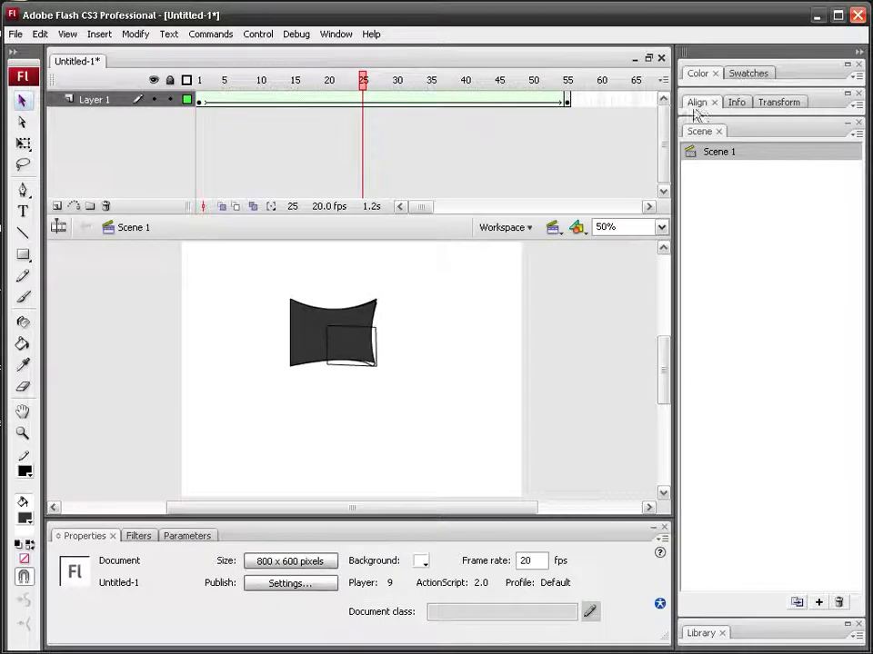
- Fill the frame 55 curved shape red (#FF0000) and test-play the movie
{"action": "left_click", "coordinate": [567, 100]}
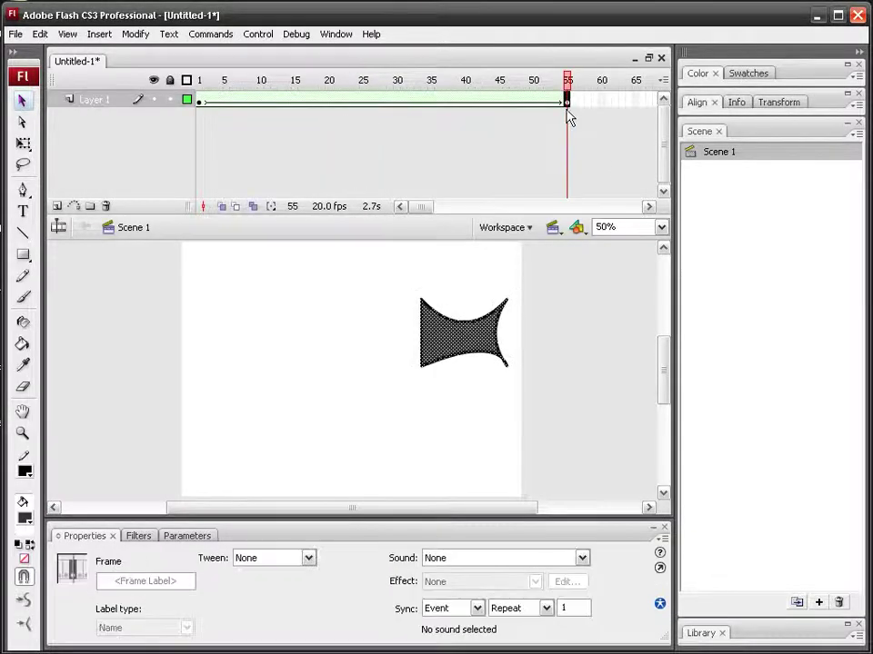
{"action": "left_click", "coordinate": [453, 330]}
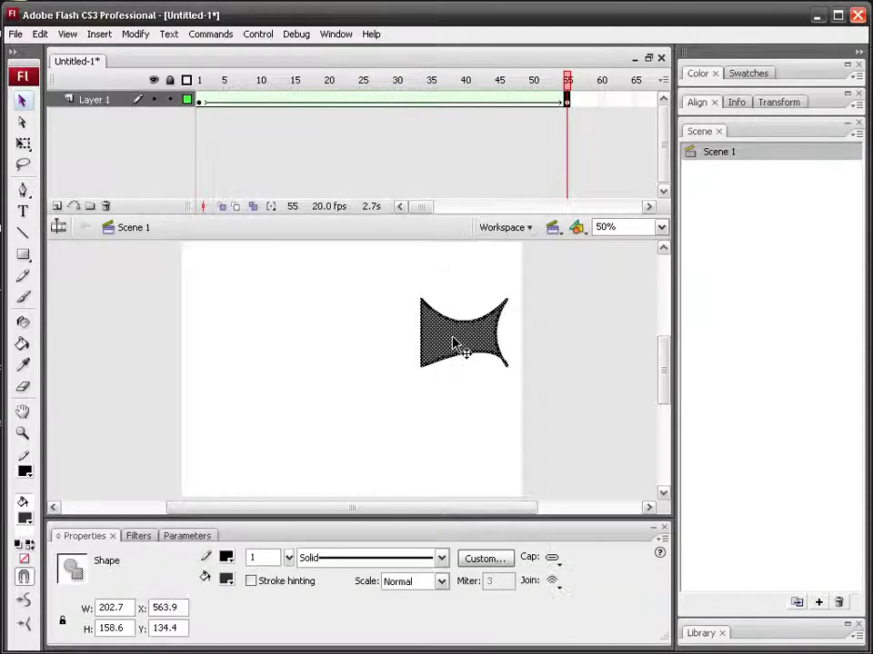
{"action": "left_click", "coordinate": [226, 579]}
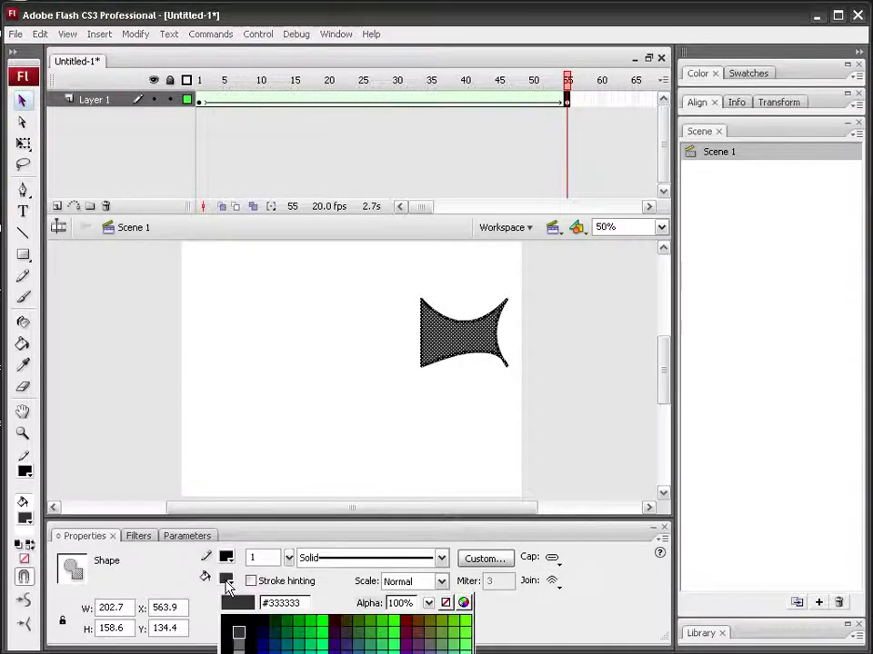
{"action": "left_click", "coordinate": [229, 647]}
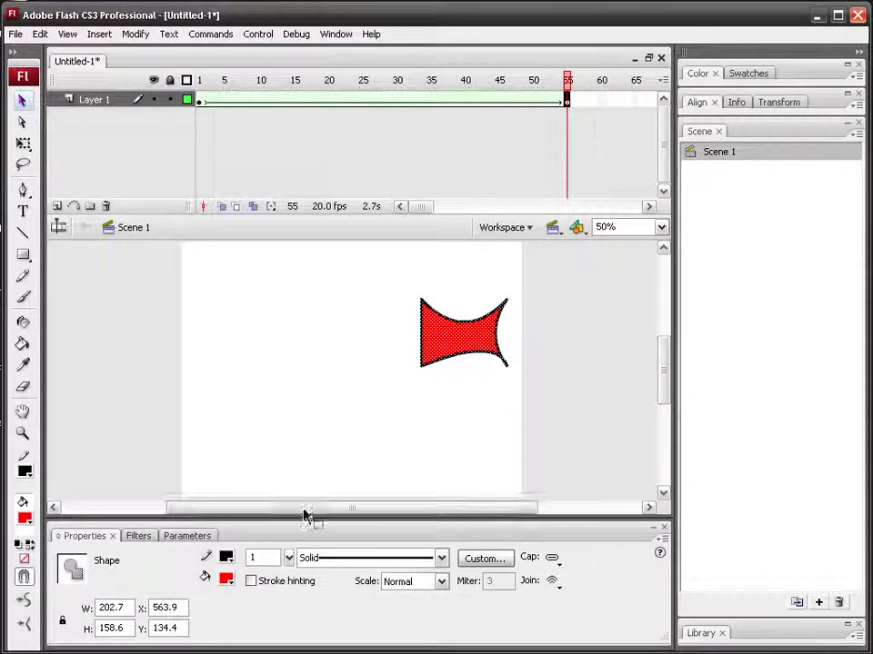
{"action": "left_click", "coordinate": [349, 445]}
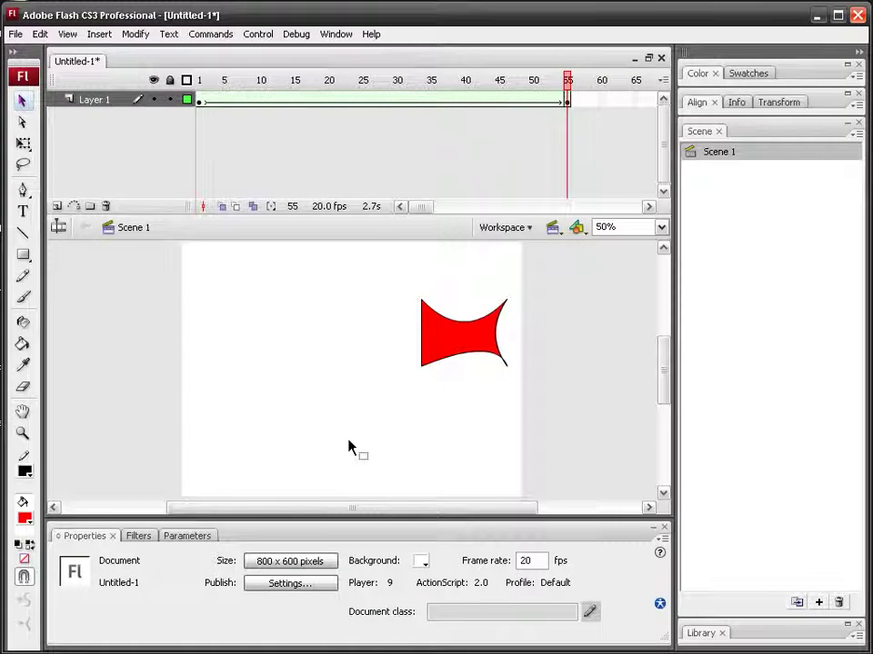
{"action": "key", "text": "ctrl+Return"}
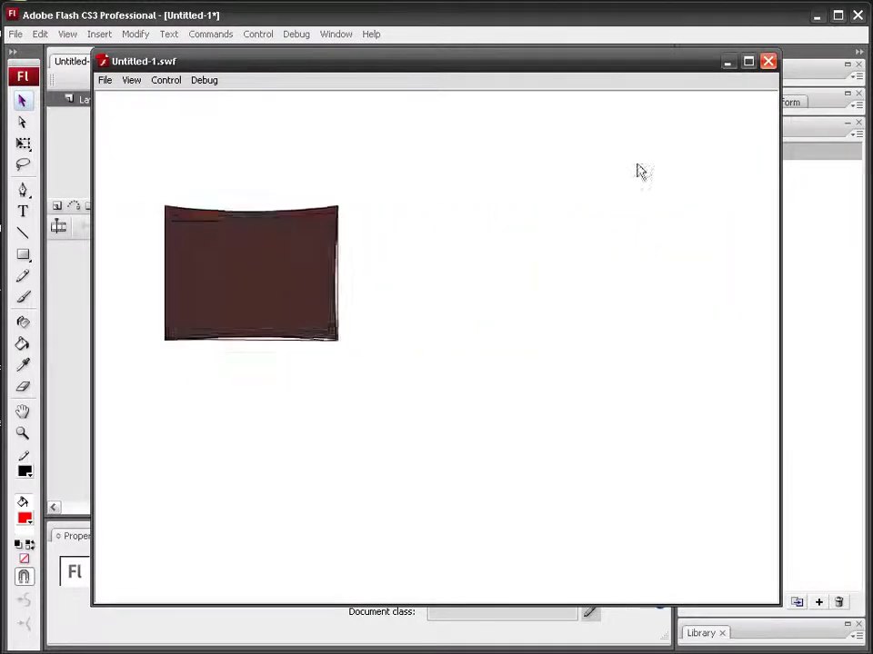
- Close the Untitled-1.swf test player window
{"action": "left_click", "coordinate": [768, 63]}
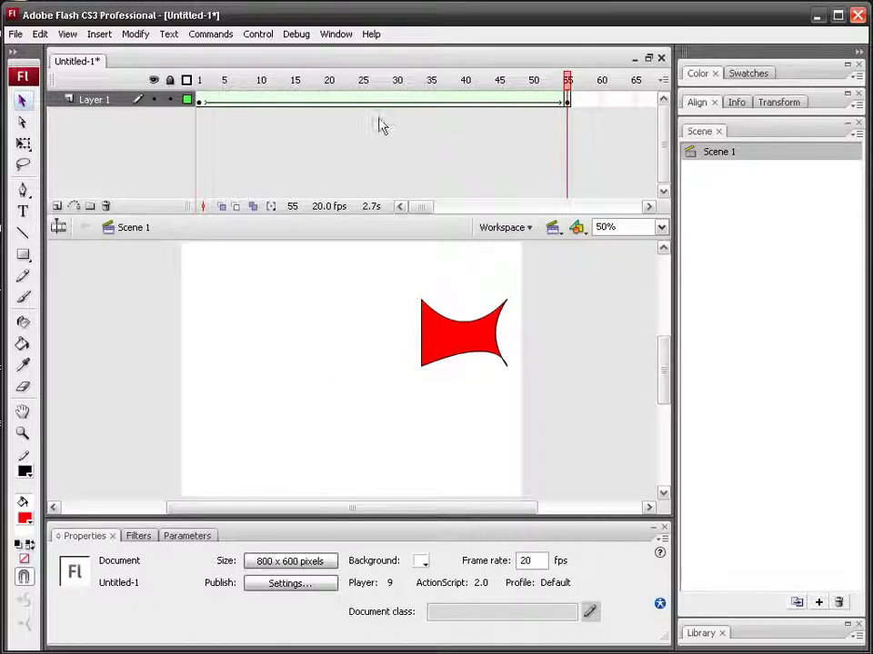
- Close Untitled-1 unsaved, start a new ActionScript 2.0 file, and draw a red rectangle top-left
{"action": "left_click", "coordinate": [662, 60]}
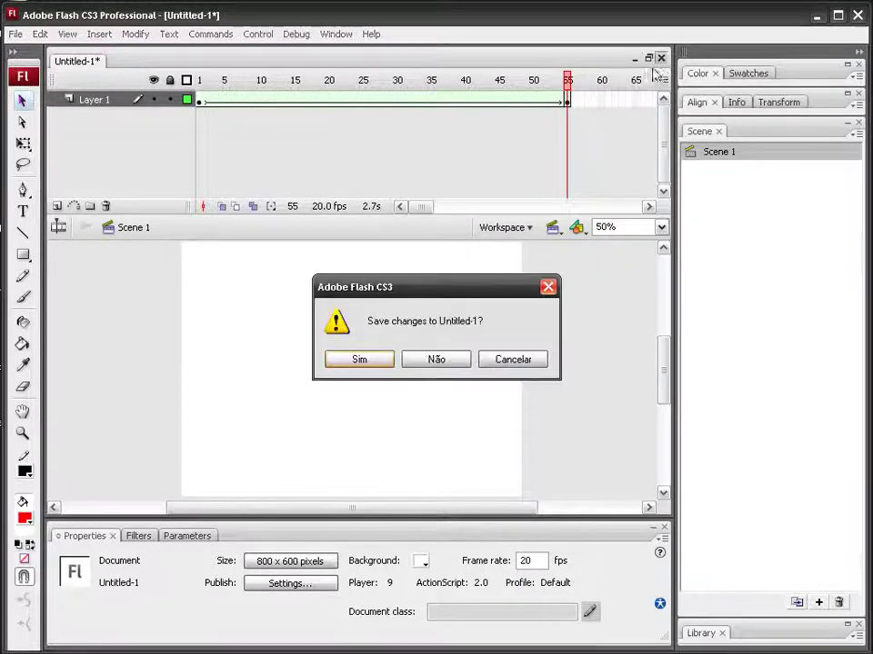
{"action": "left_click", "coordinate": [435, 359]}
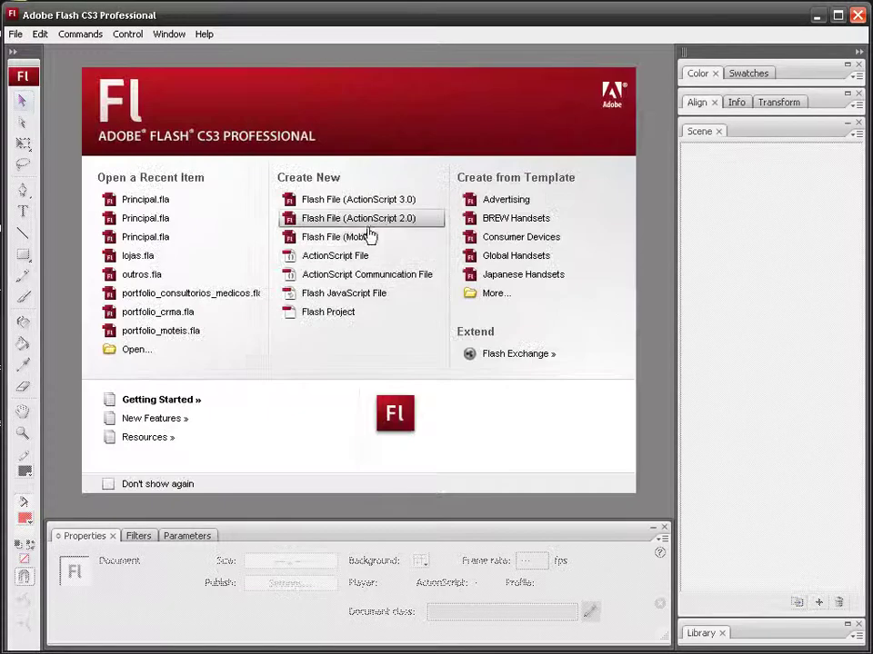
{"action": "left_click", "coordinate": [388, 219]}
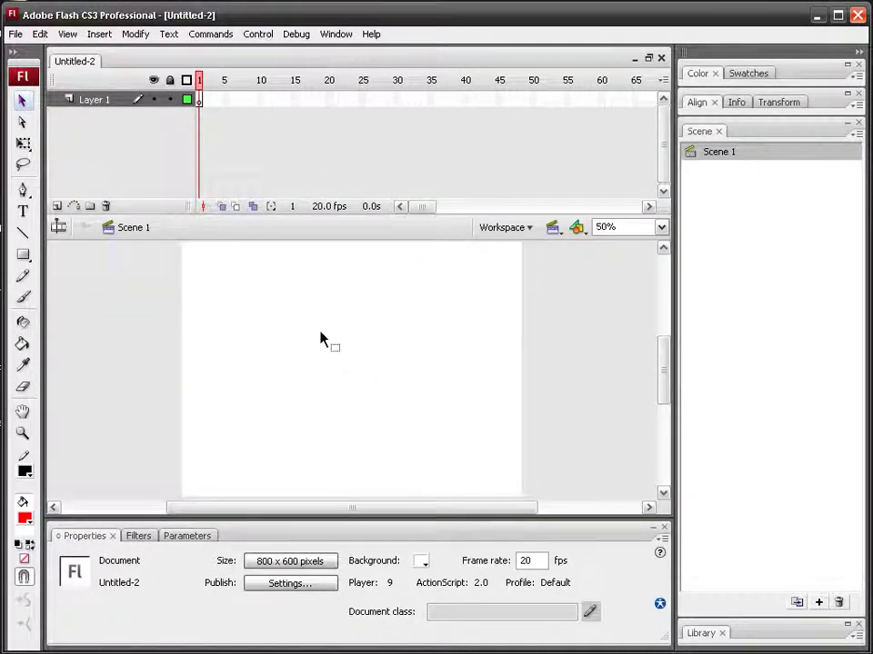
{"action": "left_click", "coordinate": [23, 254]}
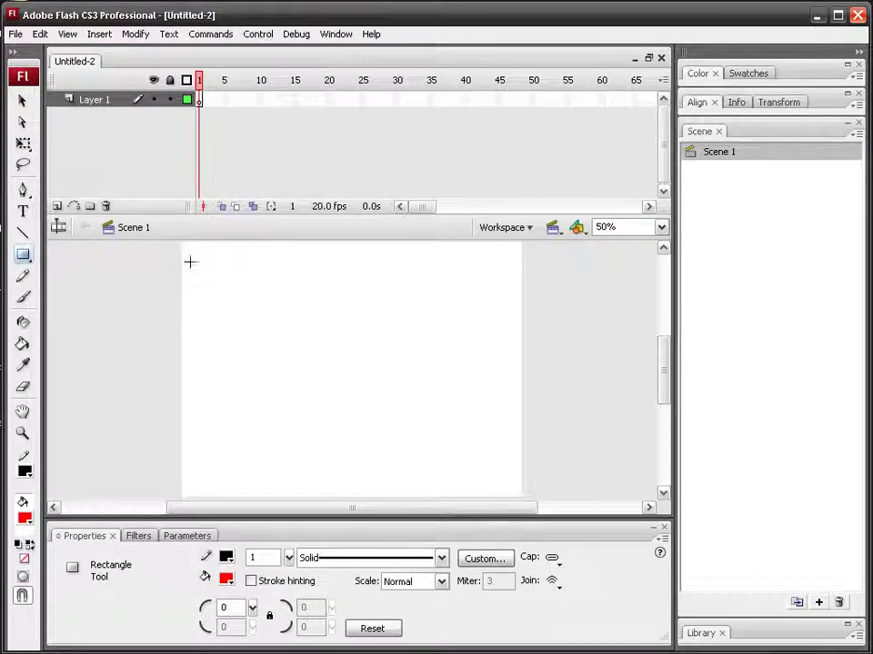
{"action": "left_click_drag", "start_coordinate": [187, 255], "coordinate": [272, 312]}
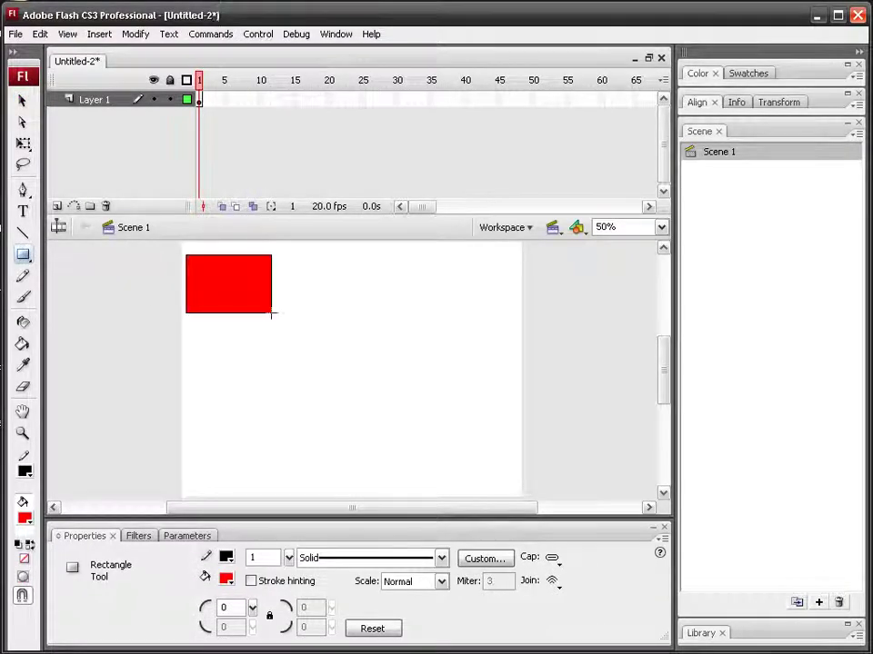
- Add a frame 40 keyframe, move the rectangle bottom-right, and bend its top edge down
{"action": "right_click", "coordinate": [463, 104]}
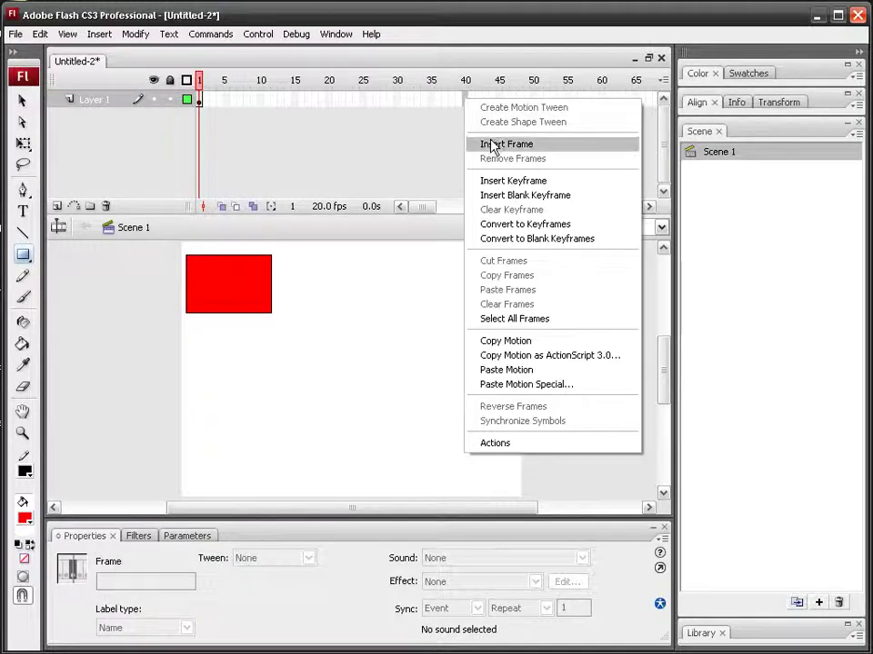
{"action": "left_click", "coordinate": [511, 182]}
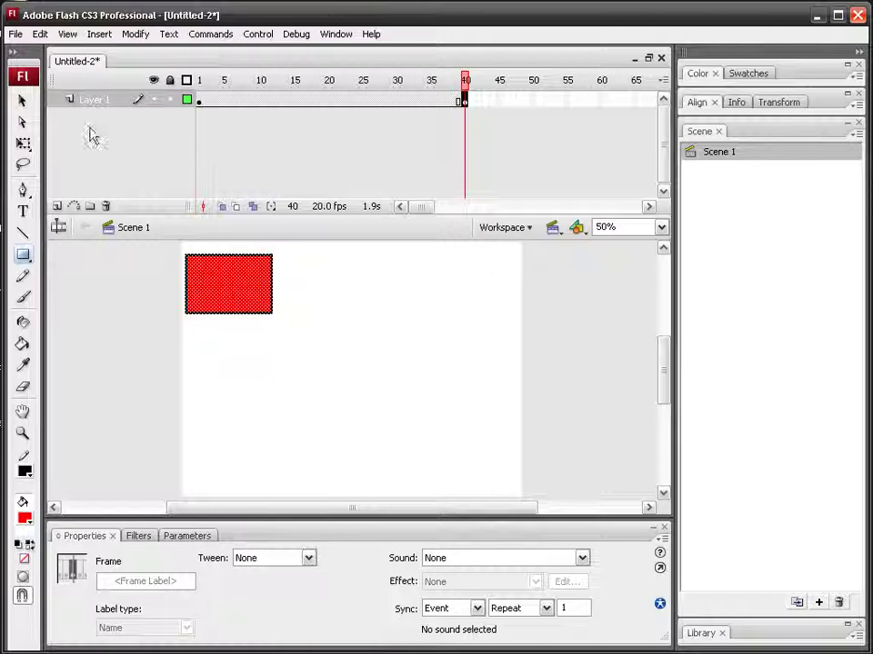
{"action": "left_click", "coordinate": [23, 100]}
{"action": "left_click_drag", "start_coordinate": [237, 290], "coordinate": [473, 471]}
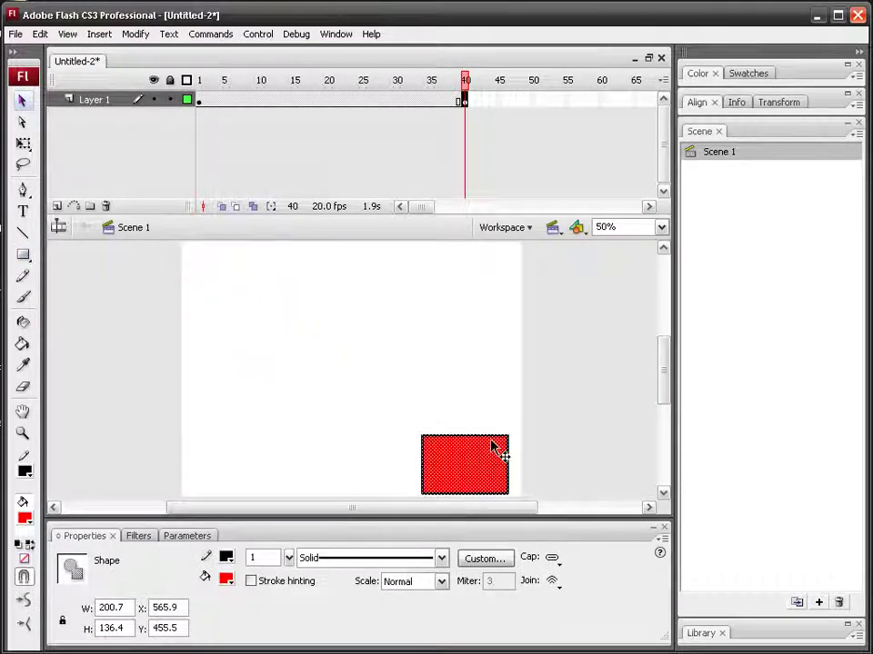
{"action": "left_click", "coordinate": [459, 366]}
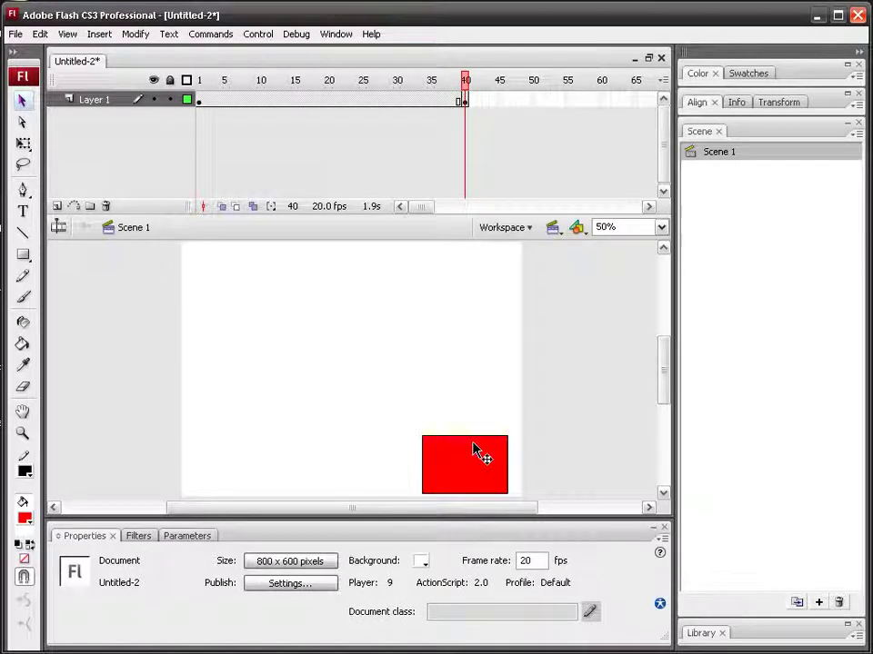
{"action": "left_click_drag", "start_coordinate": [472, 480], "coordinate": [472, 481]}
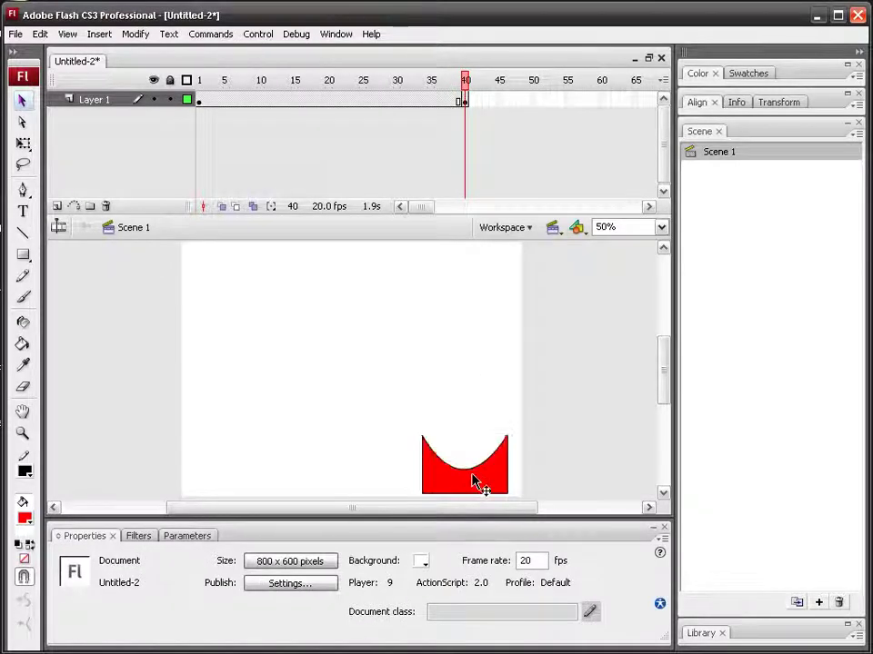
- Apply a shape tween across frames 1–40, then play it from frame 1
{"action": "right_click", "coordinate": [316, 101]}
{"action": "left_click", "coordinate": [390, 125]}
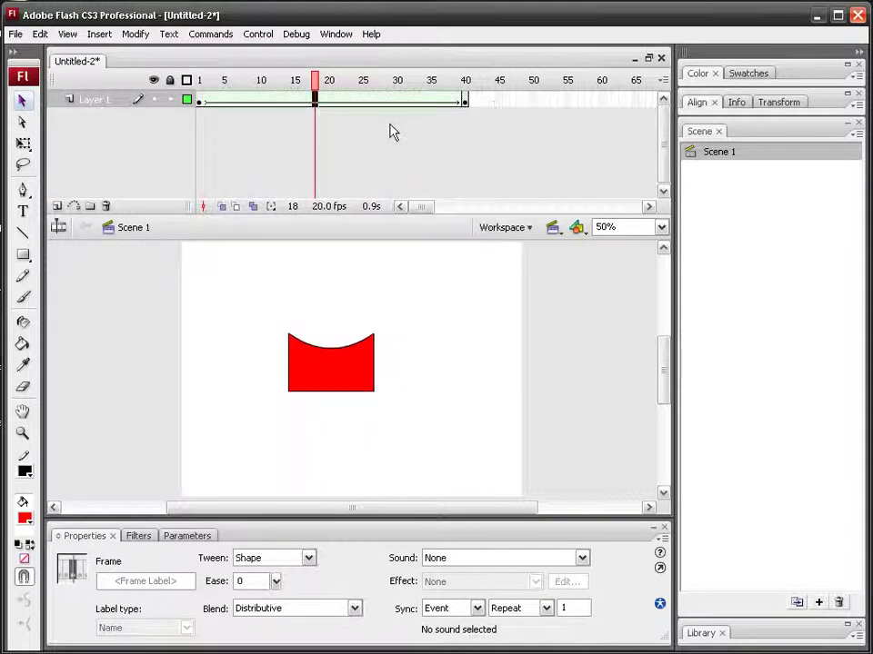
{"action": "left_click", "coordinate": [201, 83]}
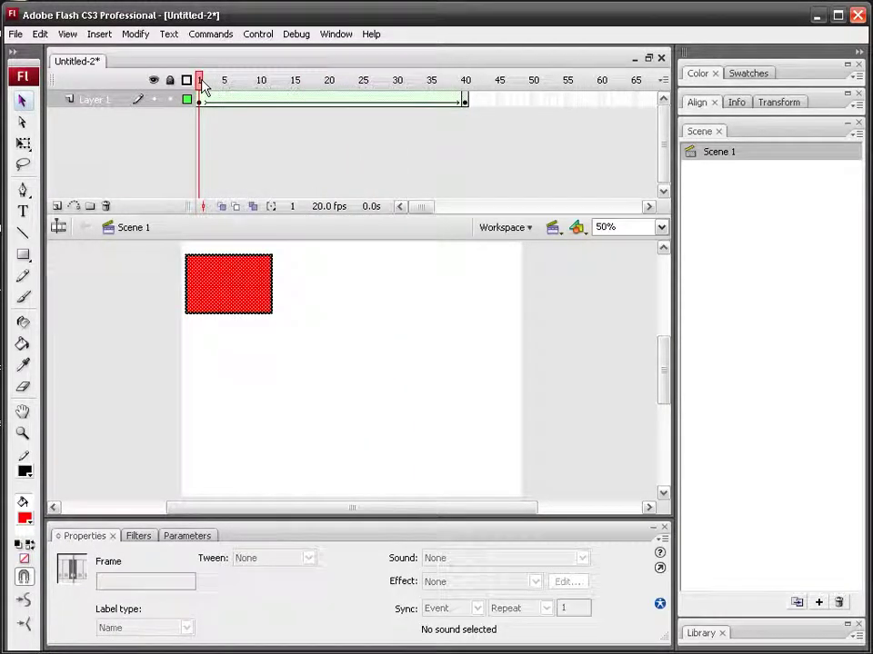
{"action": "key", "text": "Return"}
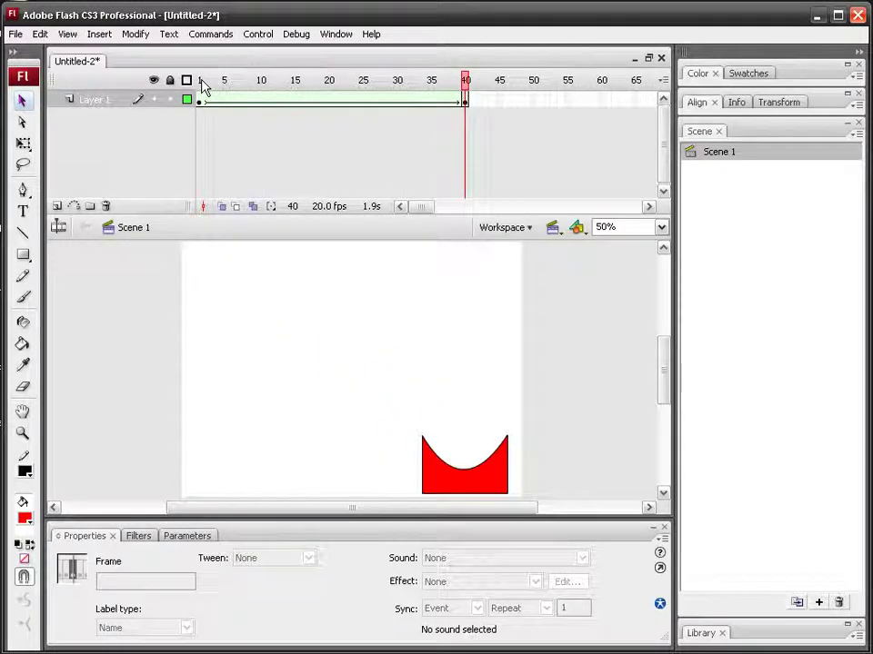
{"action": "left_click_drag", "start_coordinate": [422, 208], "coordinate": [433, 209]}
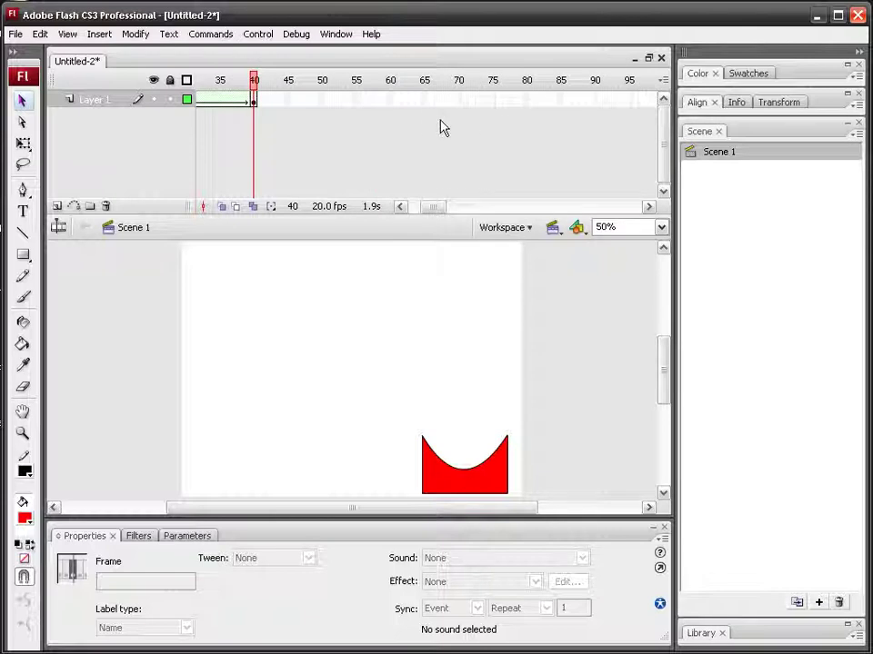
- Put a blank keyframe at frame 75, undoing a mistaken regular keyframe first
{"action": "right_click", "coordinate": [493, 103]}
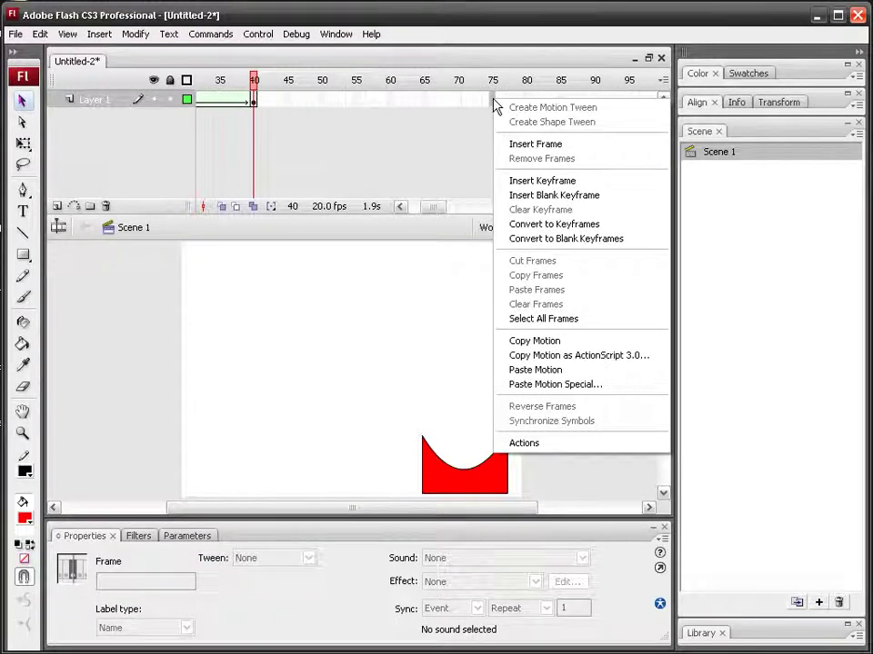
{"action": "left_click", "coordinate": [543, 182]}
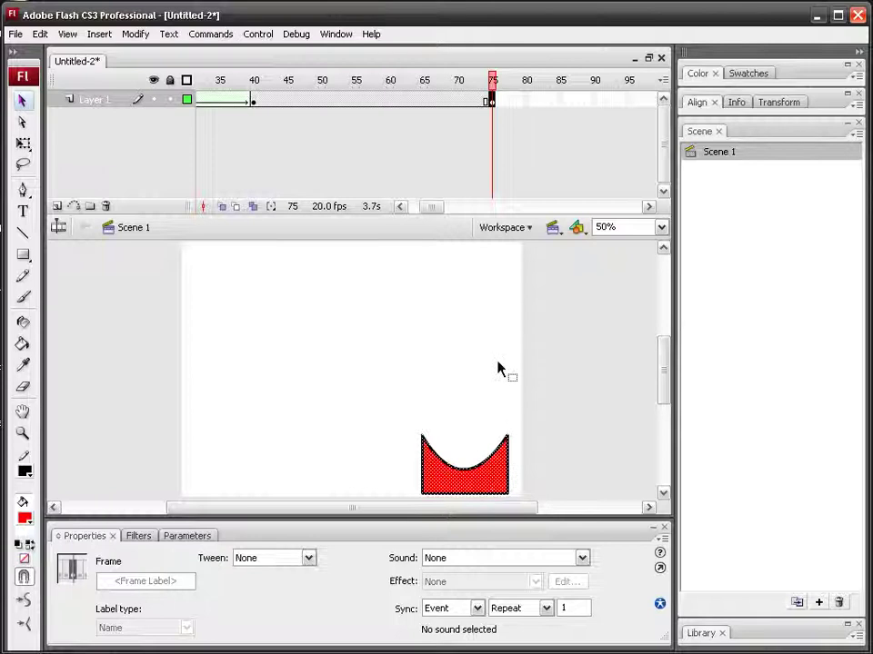
{"action": "key", "text": "ctrl+z"}
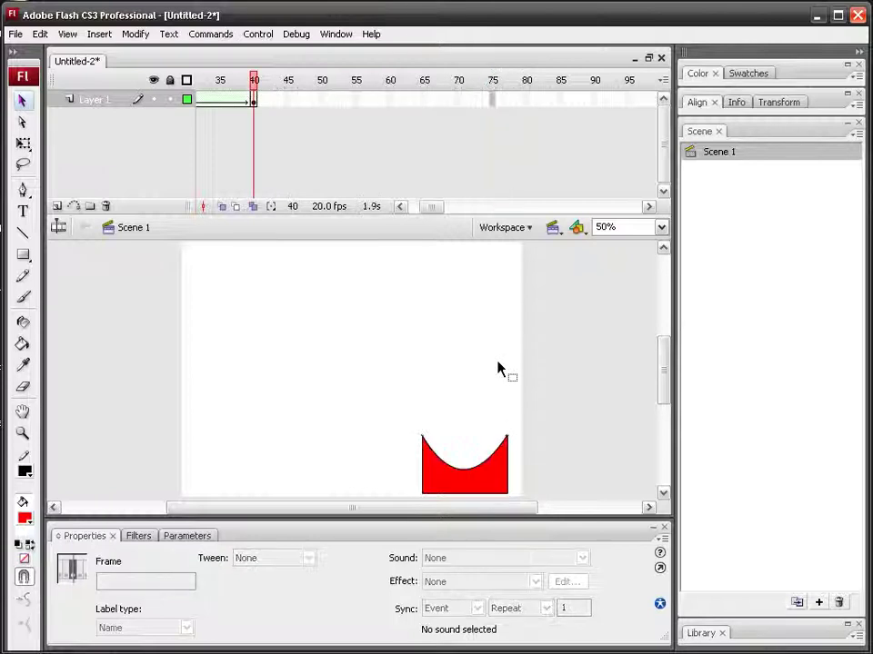
{"action": "right_click", "coordinate": [492, 101]}
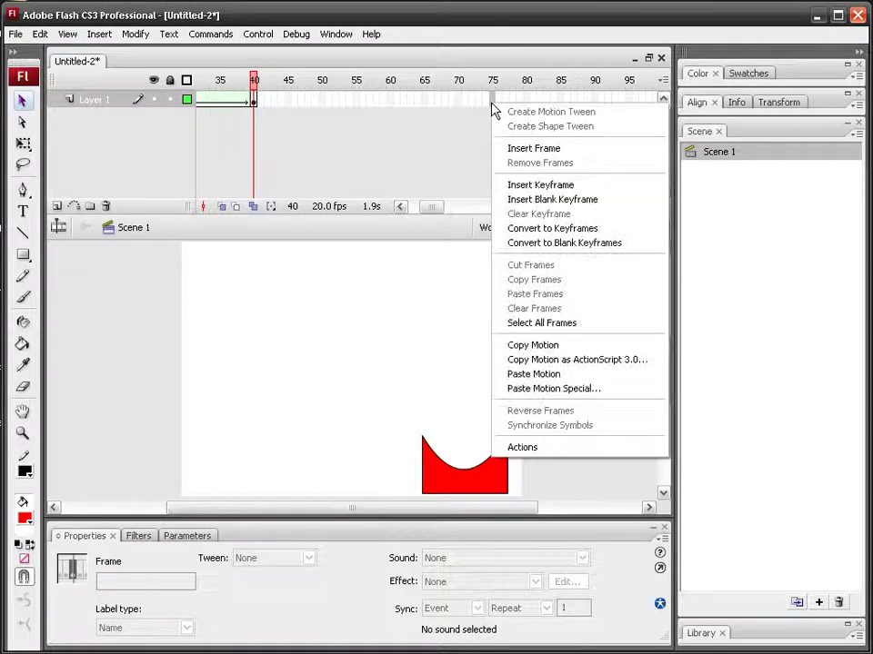
{"action": "left_click", "coordinate": [517, 202]}
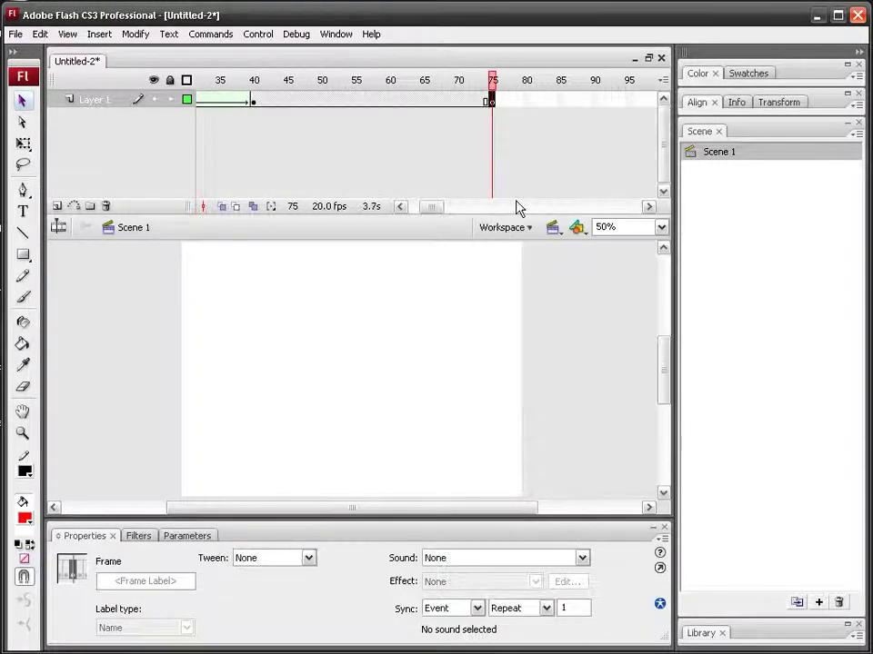
{"action": "left_click", "coordinate": [23, 213]}
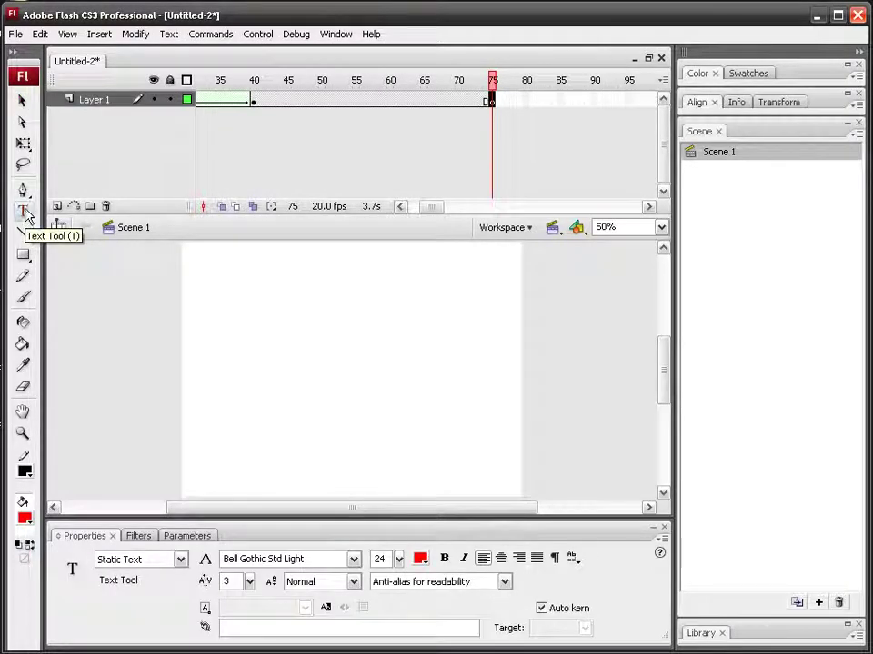
- Type the site-title text on the stage at frame 75
{"action": "left_click", "coordinate": [283, 340]}
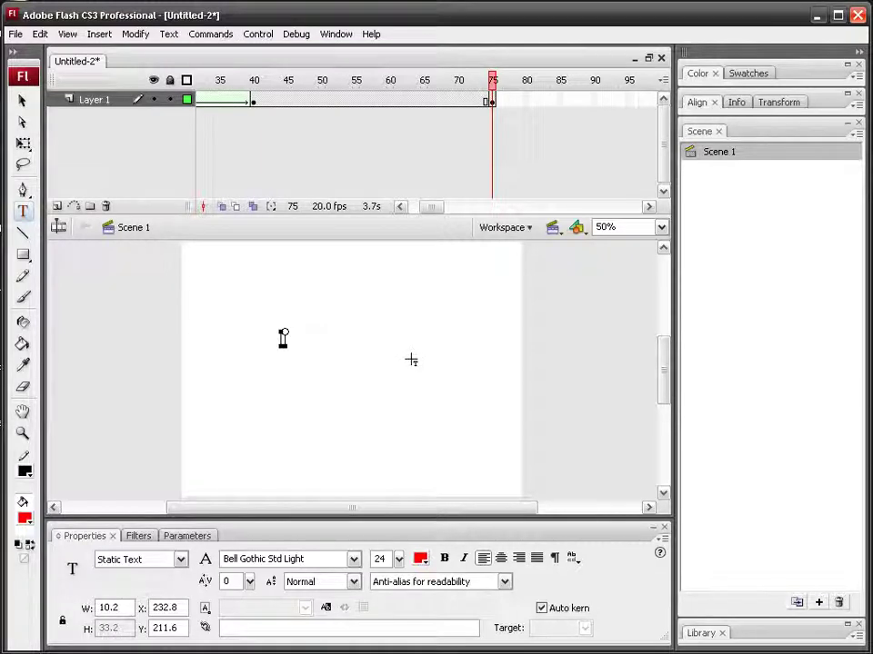
{"action": "type", "text": "Site Adob"}
{"action": "type", "text": "ano Gianini"}
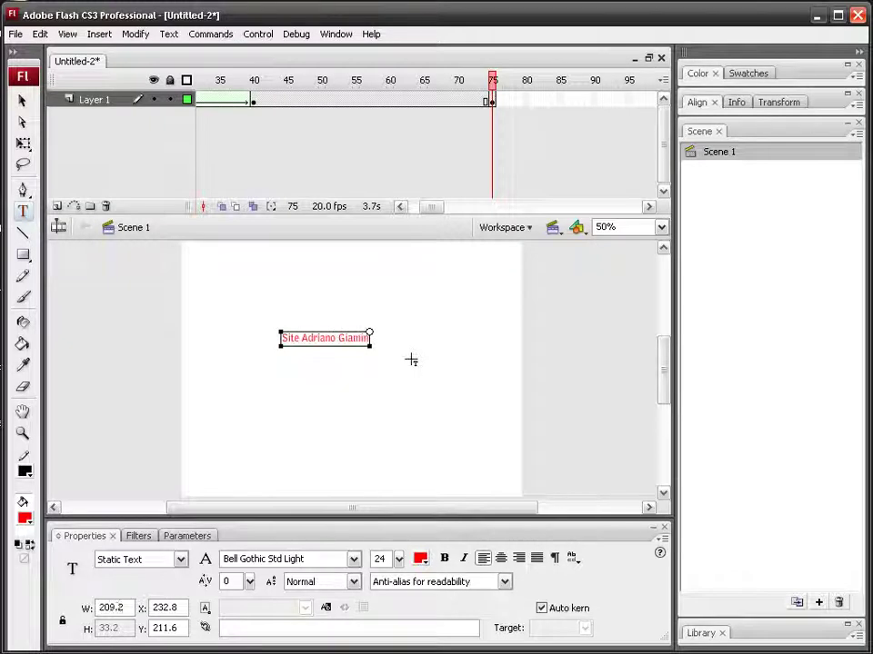
{"action": "left_click", "coordinate": [30, 105]}
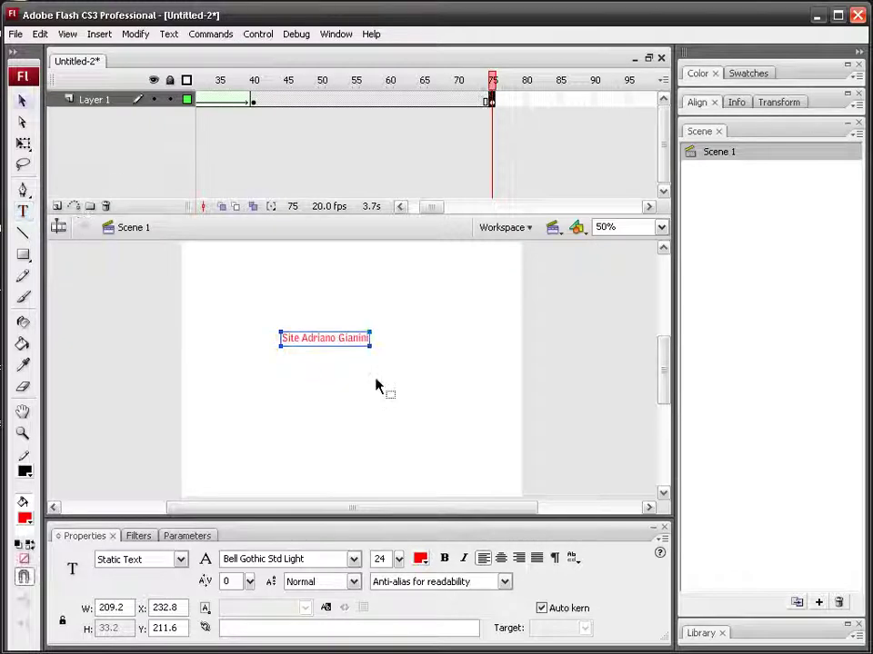
- Enlarge the title to size 69, centre it, and break it apart twice into a shape
{"action": "left_click_drag", "start_coordinate": [400, 564], "coordinate": [397, 510]}
{"action": "left_click_drag", "start_coordinate": [410, 358], "coordinate": [366, 362]}
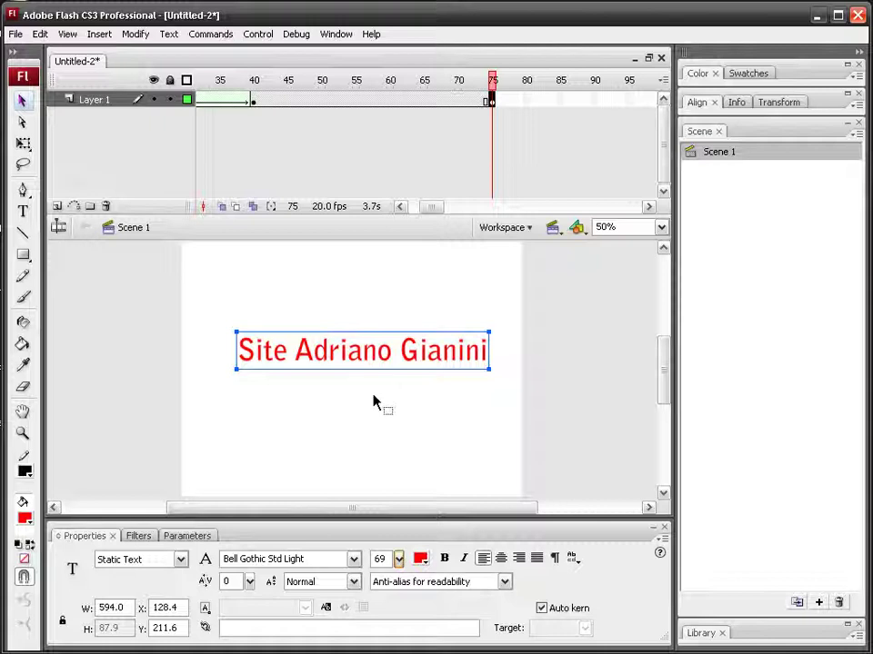
{"action": "key", "text": "ctrl+b"}
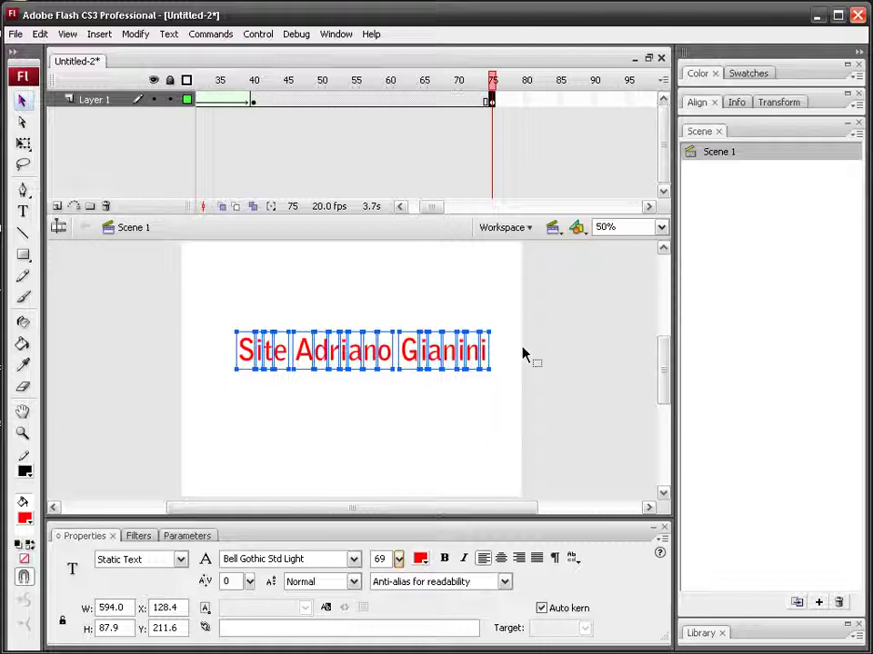
{"action": "key", "text": "ctrl+b"}
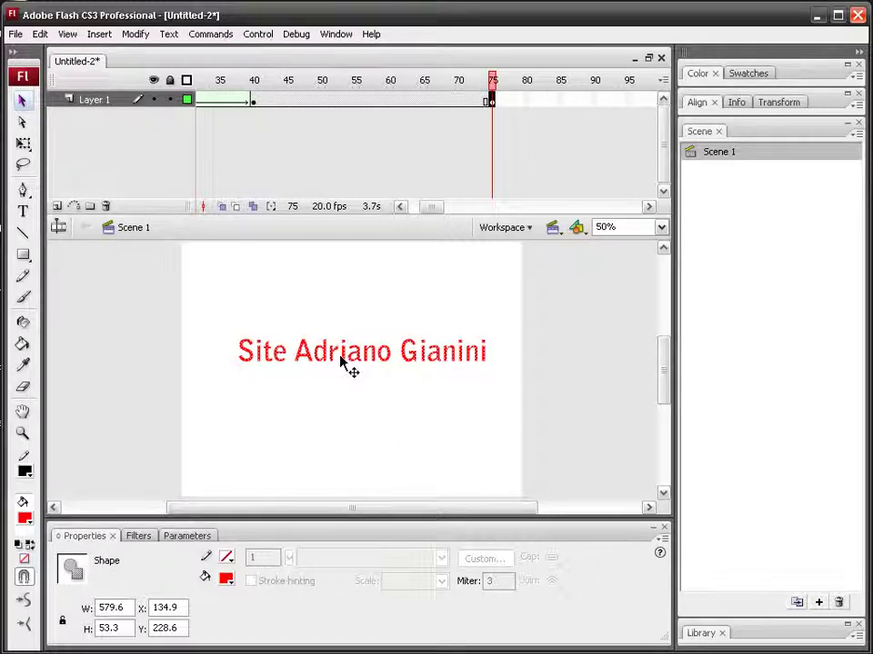
- Shape-tween frames 40–75 from the curved shape into the title, then test and close the movie
{"action": "right_click", "coordinate": [361, 102]}
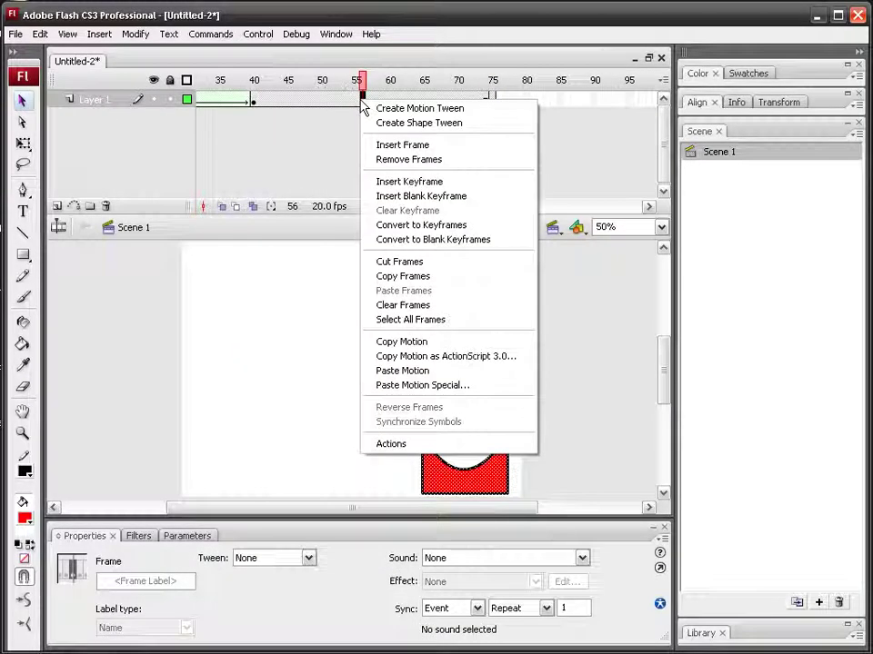
{"action": "left_click", "coordinate": [406, 127]}
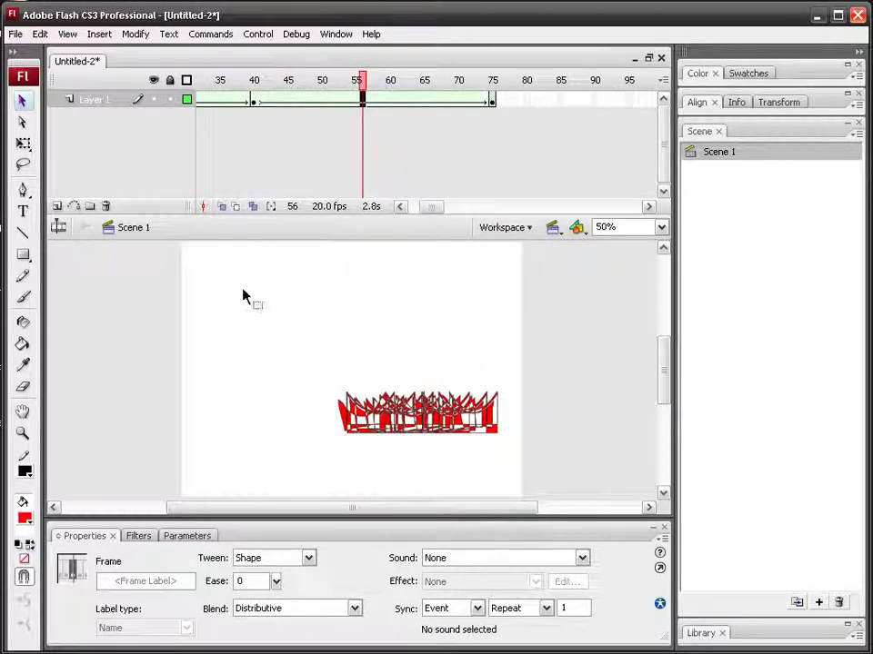
{"action": "key", "text": "ctrl+Return"}
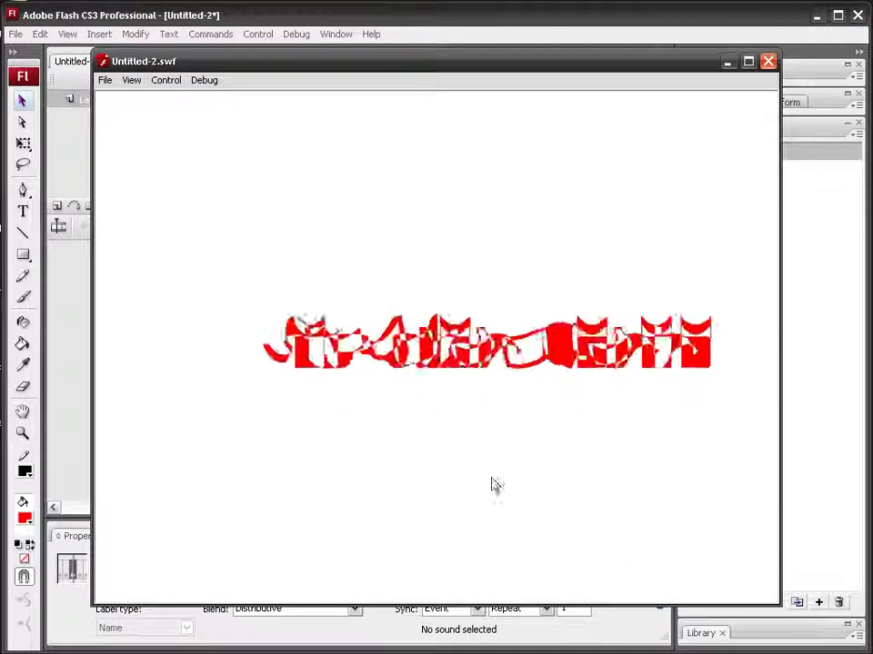
{"action": "left_click", "coordinate": [768, 62]}
{"action": "left_click", "coordinate": [582, 307]}
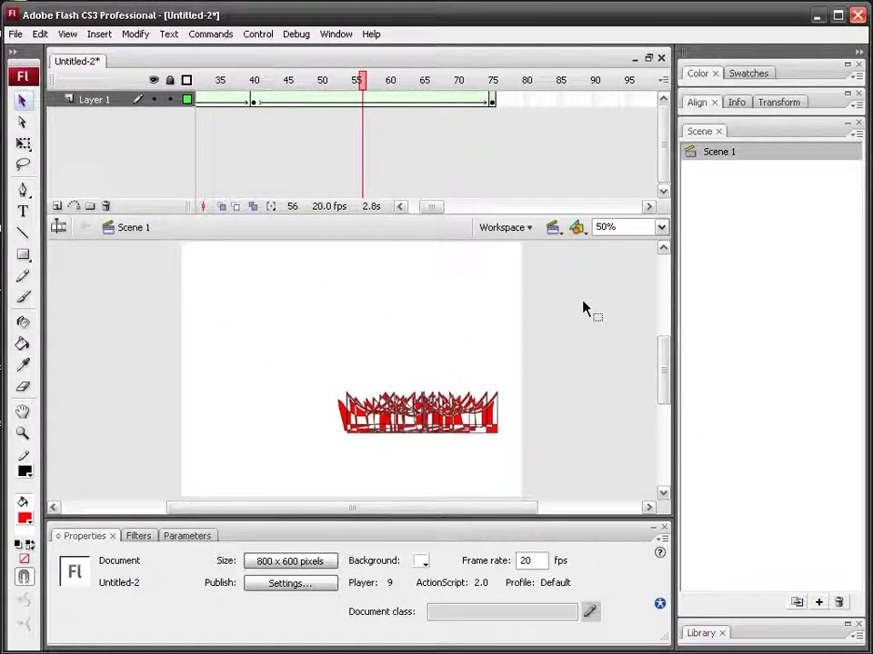